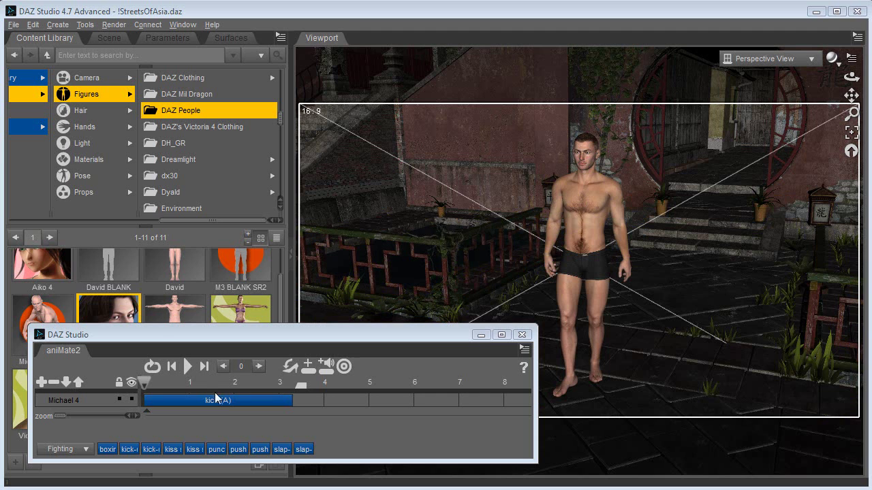
# Select the kick-(A) block on Michael 4's aniMate2 track and preview its first frames.
pyautogui.click(196, 402)
pyautogui.moveTo(146, 385)
pyautogui.mouseDown()
pyautogui.moveTo(246, 388)
pyautogui.moveTo(141, 386)
pyautogui.mouseUp()
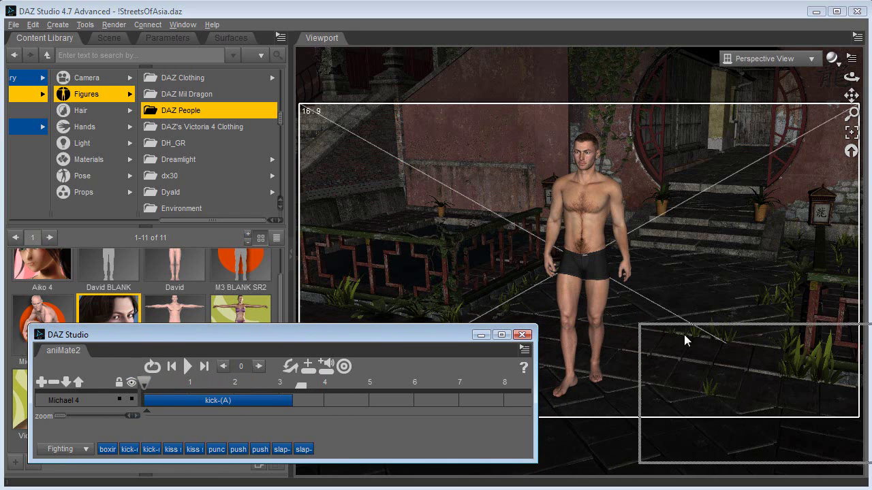
# Close aniMate2 and frame the courtyard's round gate through Camera 1, moving in closer.
pyautogui.click(522, 334)
pyautogui.click(764, 58)
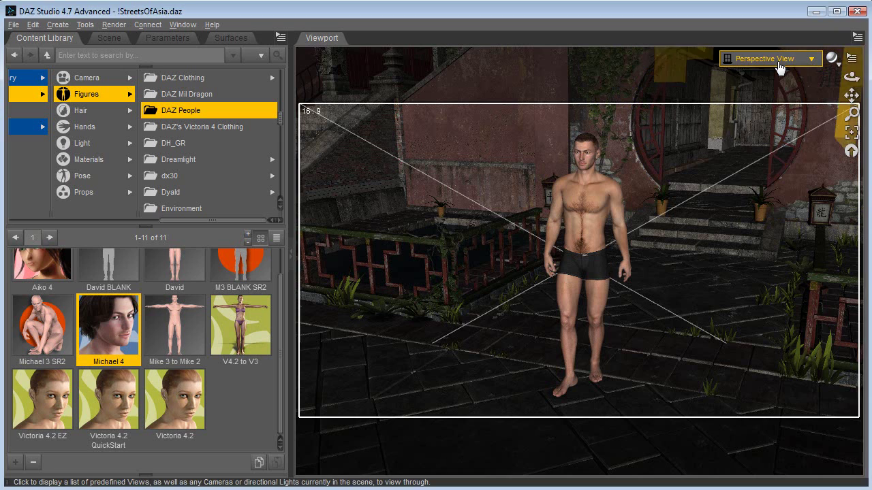
pyautogui.click(757, 176)
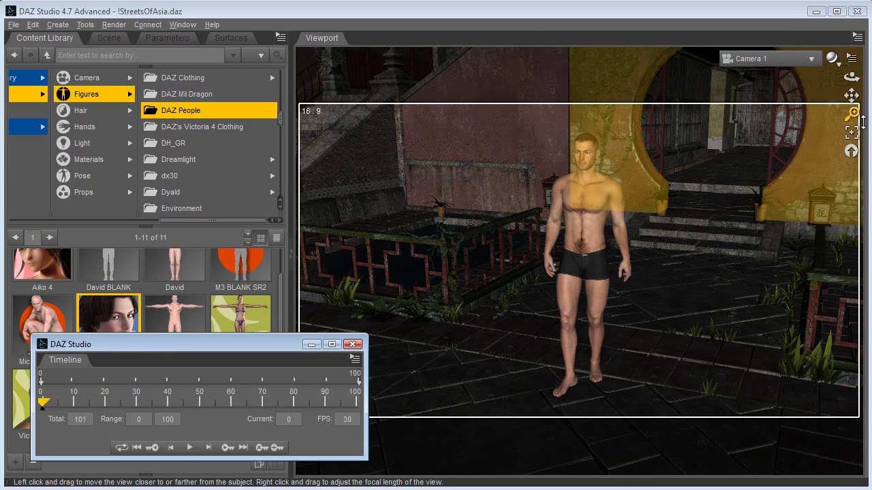
pyautogui.moveTo(850, 77); pyautogui.dragTo(811, 80)
pyautogui.moveTo(46, 407); pyautogui.dragTo(373, 407)
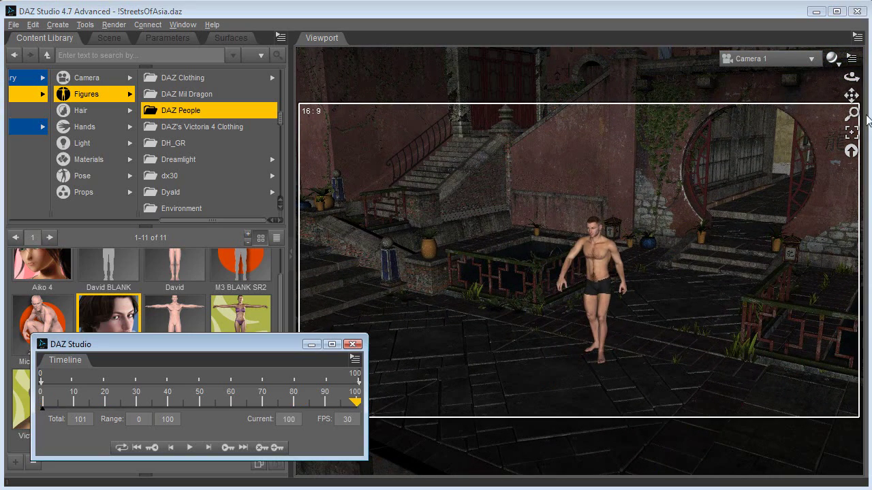
pyautogui.moveTo(850, 96)
pyautogui.mouseDown(button='right')
pyautogui.moveTo(851, 85)
pyautogui.moveTo(864, 89)
pyautogui.mouseUp(button='right')
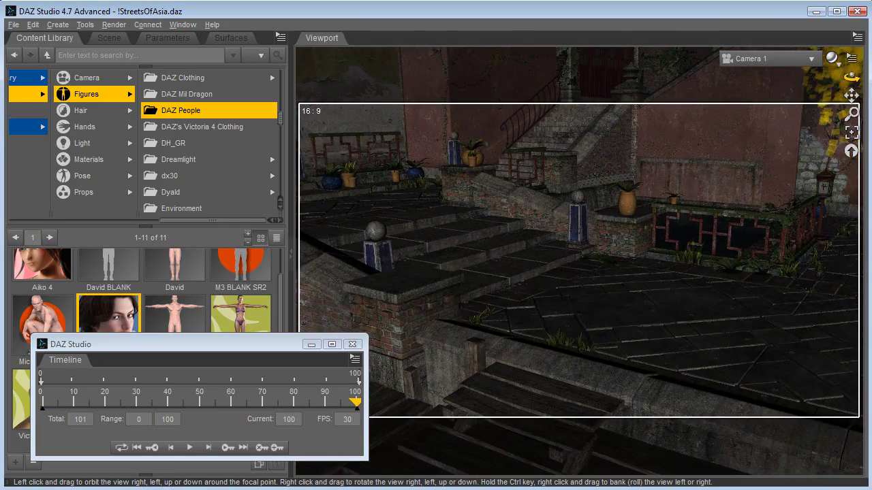
pyautogui.moveTo(850, 77); pyautogui.dragTo(820, 80)
# Play the fighting animation, scrub through frames 25 and 100, and return to frame 0.
pyautogui.moveTo(357, 407); pyautogui.dragTo(26, 405)
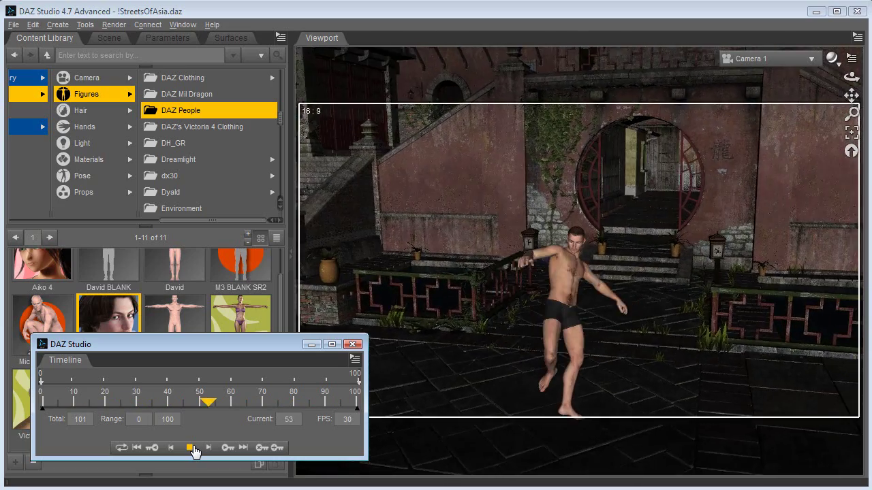
pyautogui.click(191, 448)
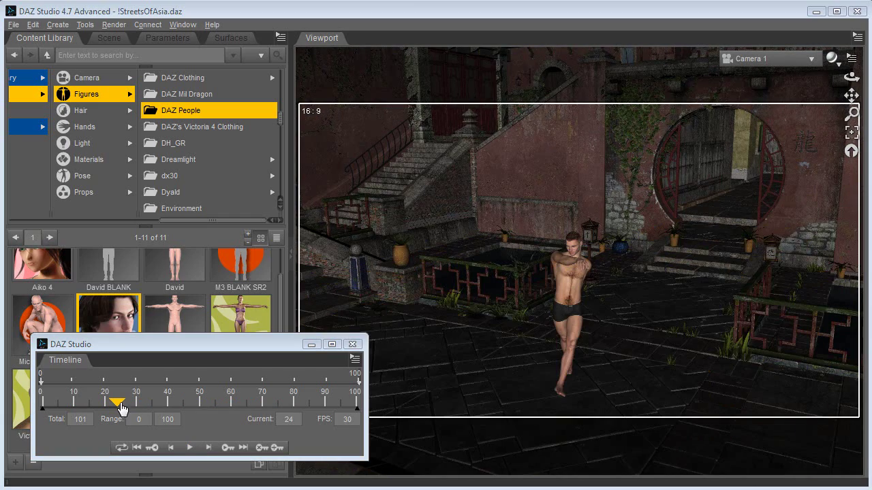
pyautogui.click(119, 401)
pyautogui.moveTo(156, 411); pyautogui.dragTo(329, 409)
pyautogui.click(42, 403)
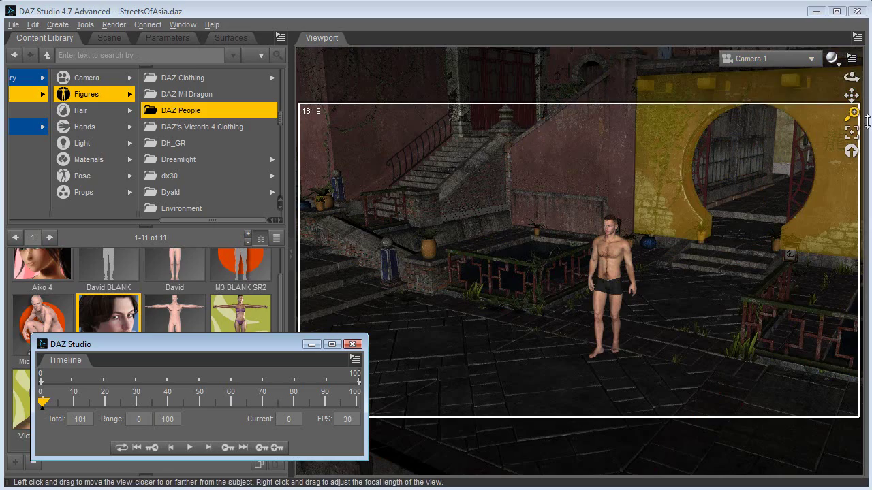
# Dolly Camera 1 in on Michael 4 before the round gate, checking the framing at frame 100.
pyautogui.moveTo(851, 113); pyautogui.dragTo(861, 88)
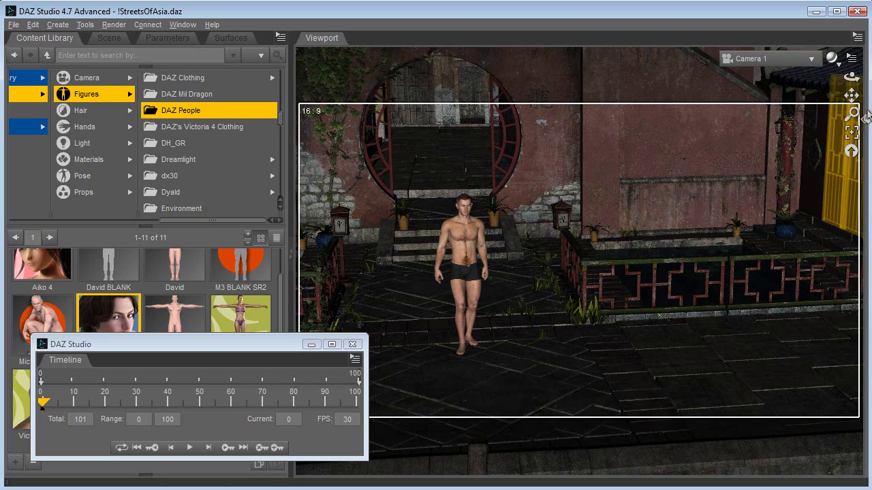
pyautogui.moveTo(852, 114); pyautogui.dragTo(851, 92)
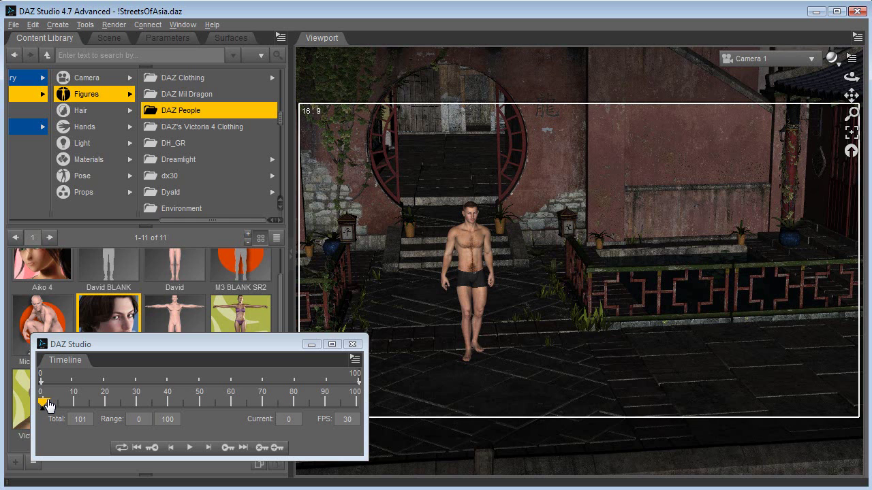
pyautogui.moveTo(45, 407); pyautogui.dragTo(370, 406)
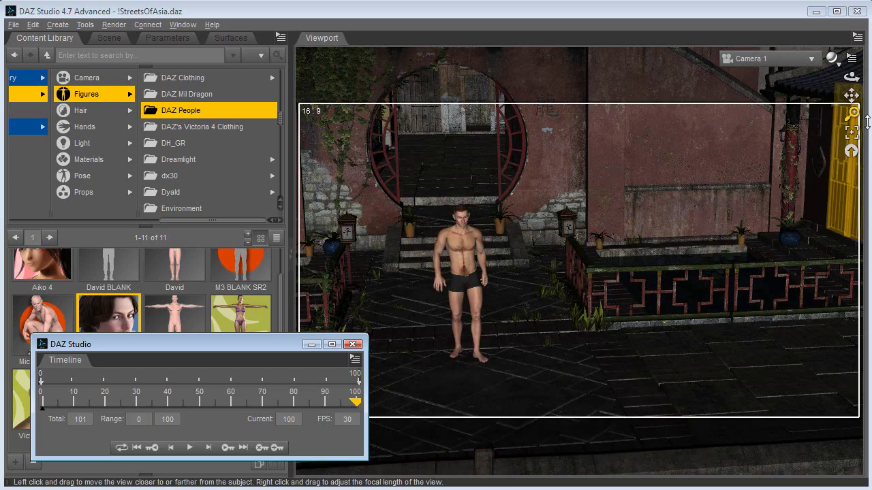
pyautogui.moveTo(851, 112); pyautogui.dragTo(851, 79)
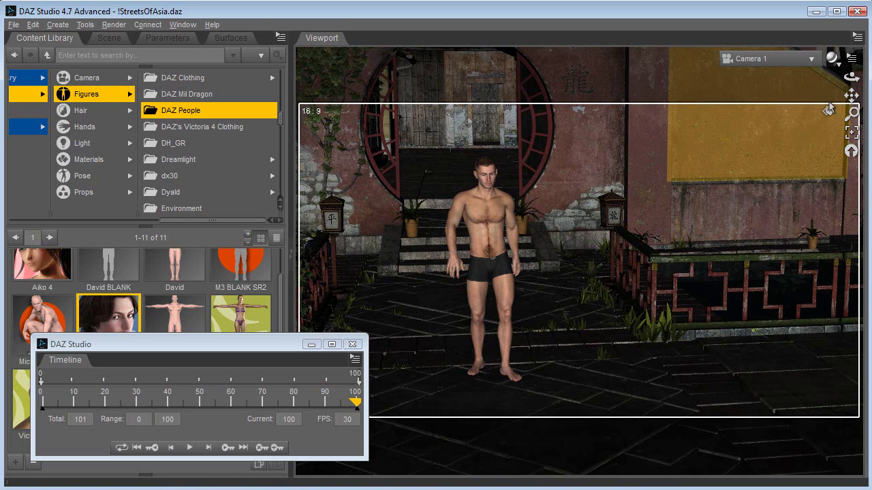
# Replay the kick animation from frame 0, then return near its start.
pyautogui.click(344, 406)
pyautogui.moveTo(344, 406); pyautogui.dragTo(42, 407)
pyautogui.click(191, 449)
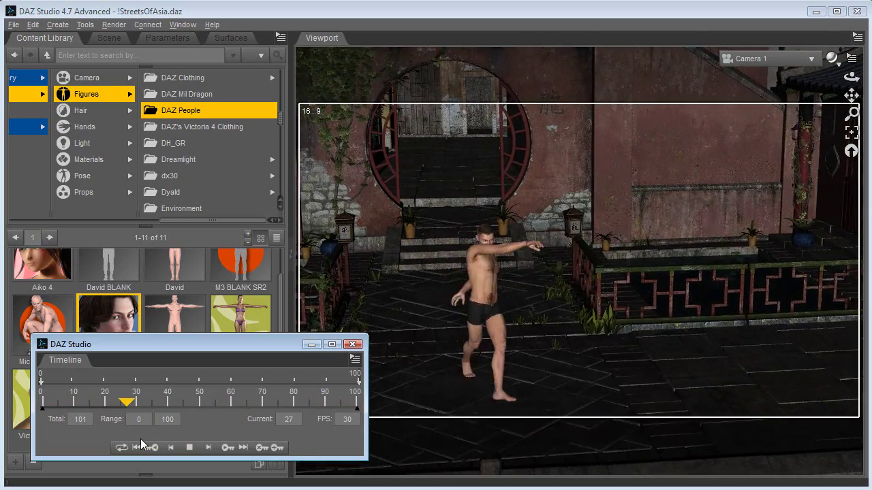
pyautogui.click(190, 448)
pyautogui.moveTo(326, 404); pyautogui.dragTo(82, 407)
# Orbit Camera 1 around Michael 4 at frames 13, 27 and 42 to set camera keys.
pyautogui.moveTo(851, 77); pyautogui.dragTo(838, 78)
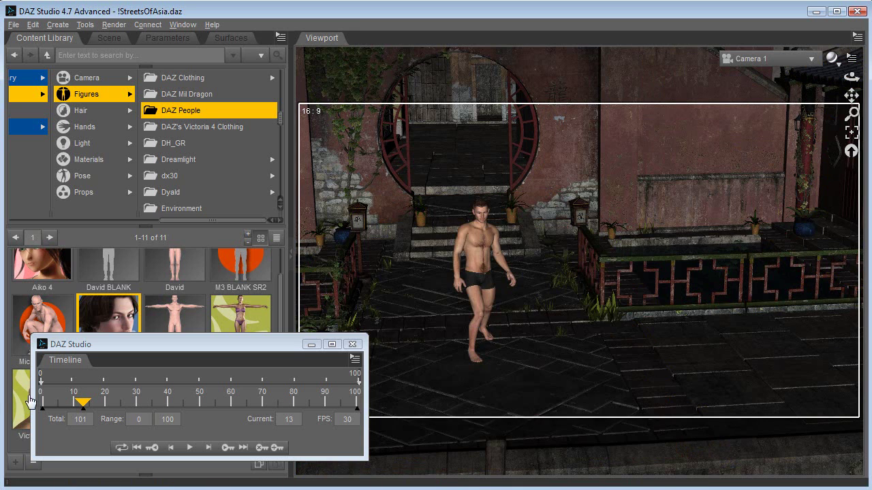
pyautogui.moveTo(83, 402); pyautogui.dragTo(157, 398)
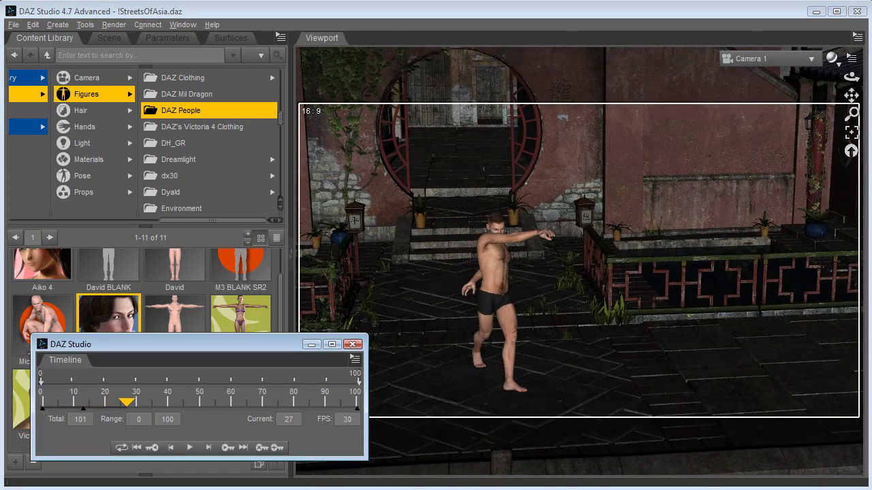
pyautogui.moveTo(852, 78)
pyautogui.mouseDown()
pyautogui.moveTo(860, 83)
pyautogui.moveTo(842, 83)
pyautogui.mouseUp()
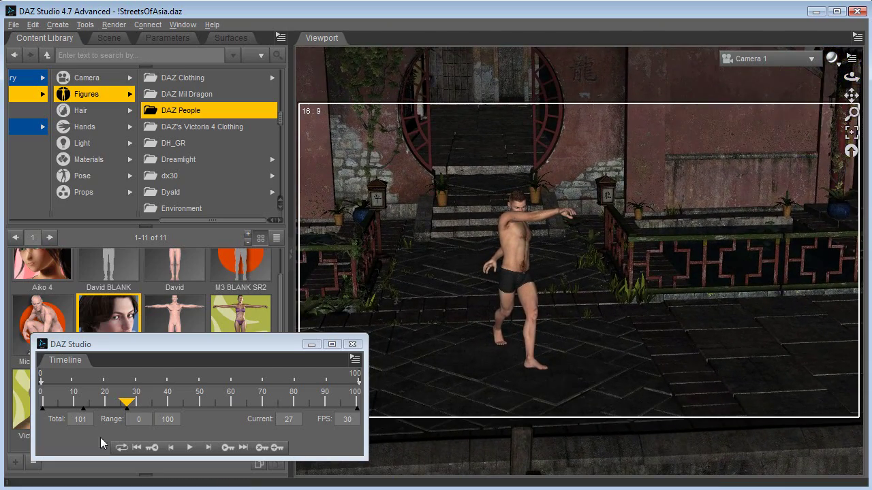
pyautogui.moveTo(128, 408); pyautogui.dragTo(173, 408)
pyautogui.moveTo(852, 77); pyautogui.dragTo(850, 77)
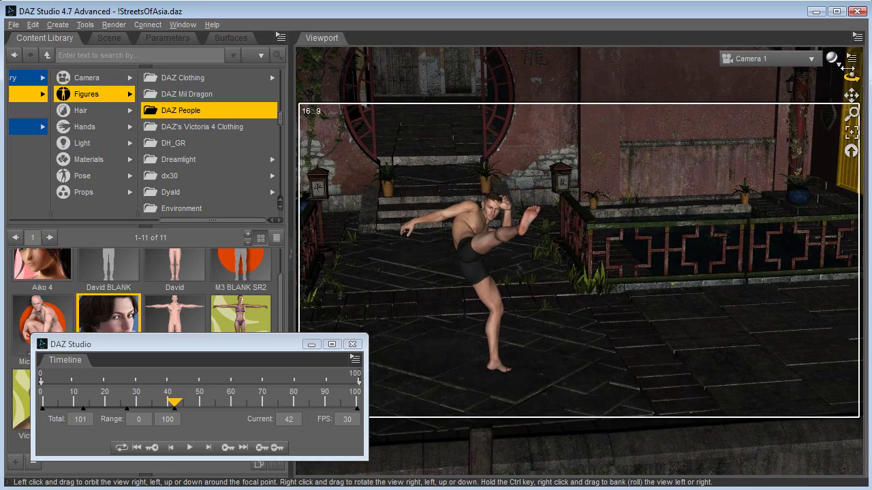
# Add camera keys at frames 78 and 92, then play the new camera move from frame 0.
pyautogui.moveTo(175, 405); pyautogui.dragTo(229, 406)
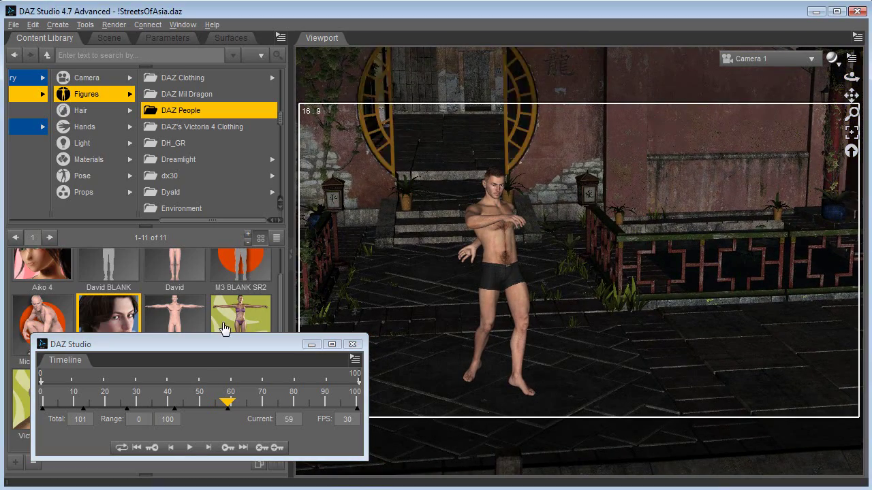
pyautogui.moveTo(228, 406); pyautogui.dragTo(292, 406)
pyautogui.moveTo(852, 77); pyautogui.dragTo(844, 81)
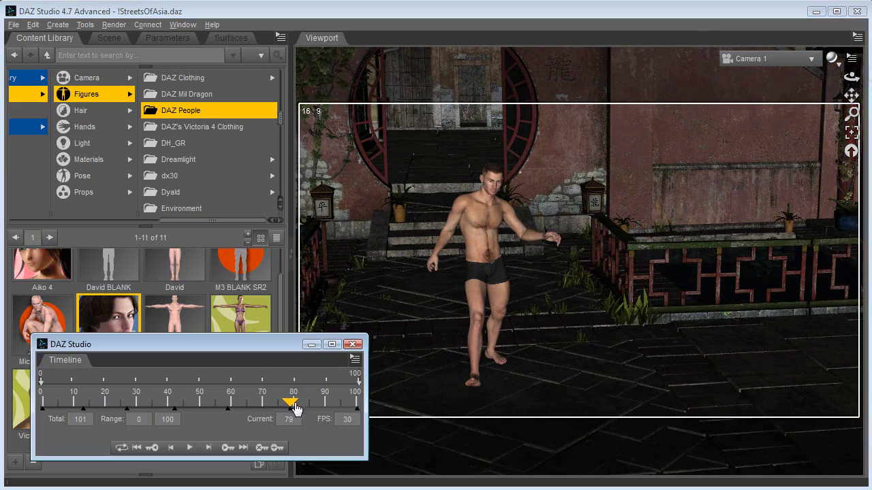
pyautogui.moveTo(289, 406); pyautogui.dragTo(330, 407)
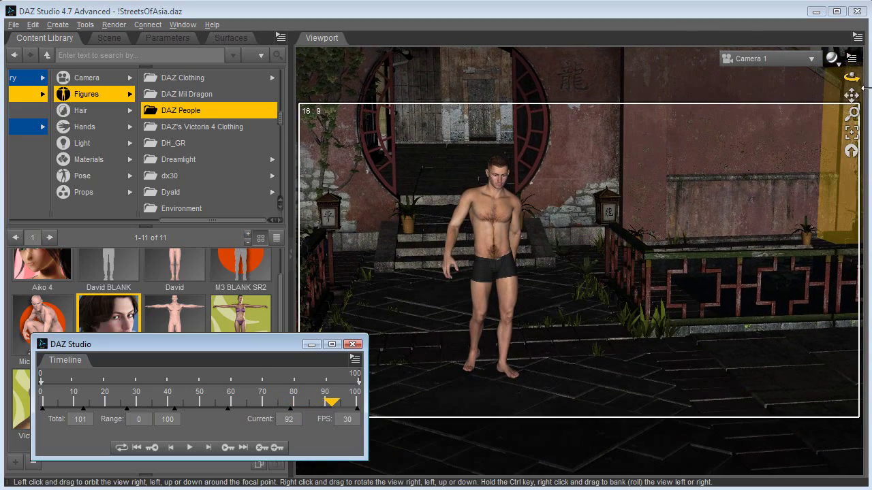
pyautogui.moveTo(851, 77); pyautogui.dragTo(856, 74)
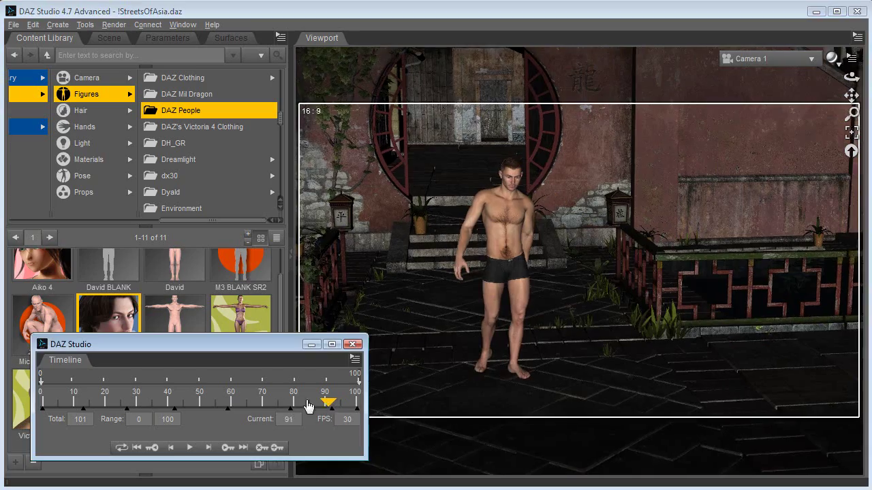
pyautogui.moveTo(293, 406); pyautogui.dragTo(17, 406)
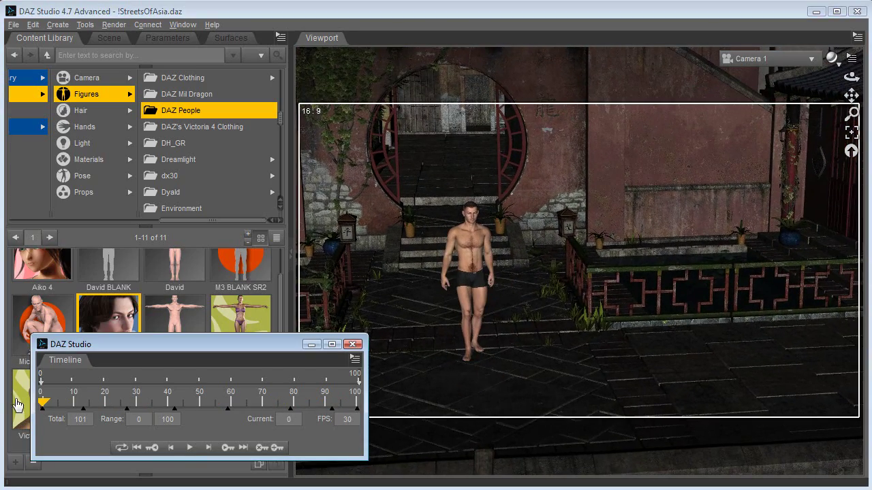
pyautogui.click(193, 451)
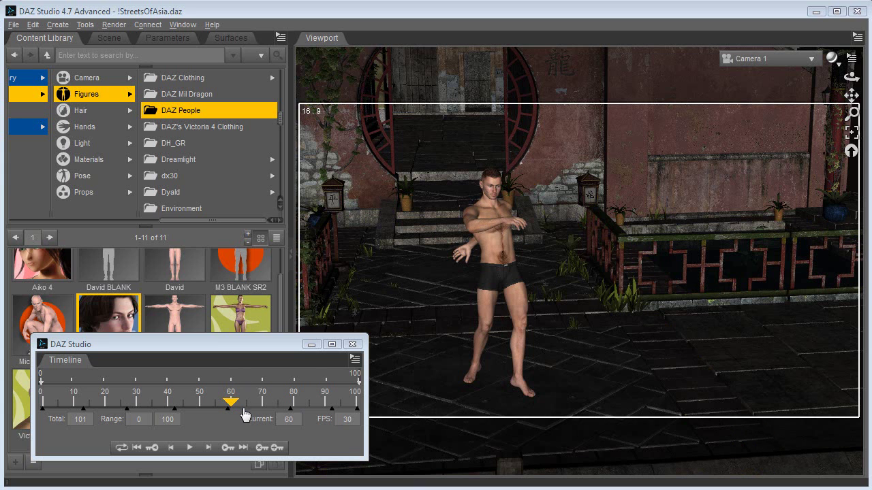
pyautogui.moveTo(236, 409); pyautogui.dragTo(7, 409)
pyautogui.moveTo(92, 348)
pyautogui.mouseDown()
pyautogui.moveTo(254, 290)
pyautogui.moveTo(92, 348)
pyautogui.mouseUp()
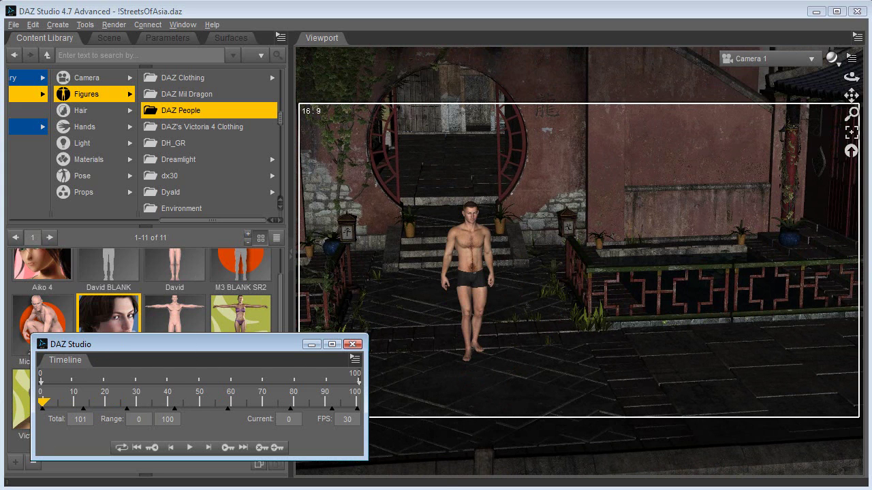
# Close the timeline and add a new distant light to the scene.
pyautogui.click(352, 344)
pyautogui.click(58, 25)
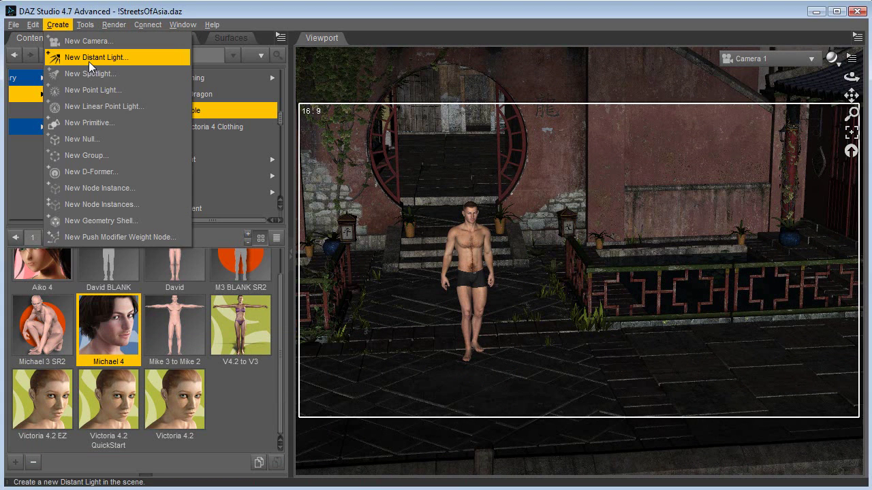
pyautogui.click(89, 57)
pyautogui.click(321, 291)
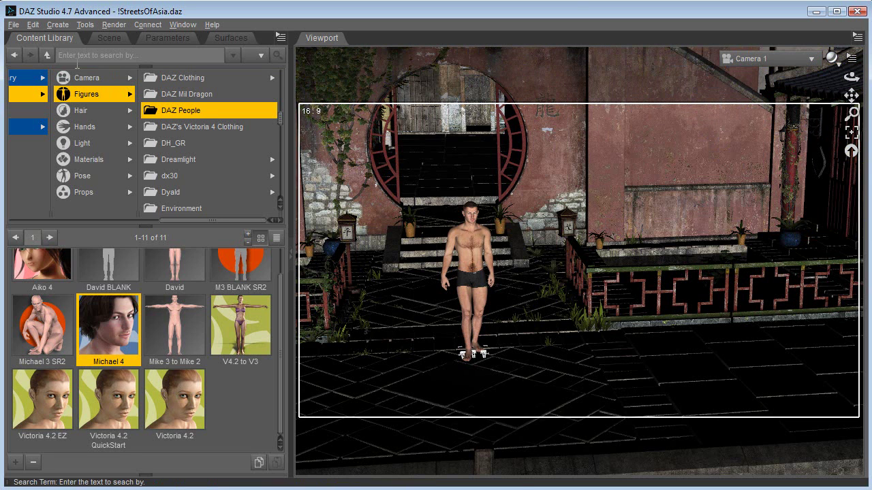
# Show the Scene list and view the whole set through DistantLight 1.
pyautogui.click(109, 37)
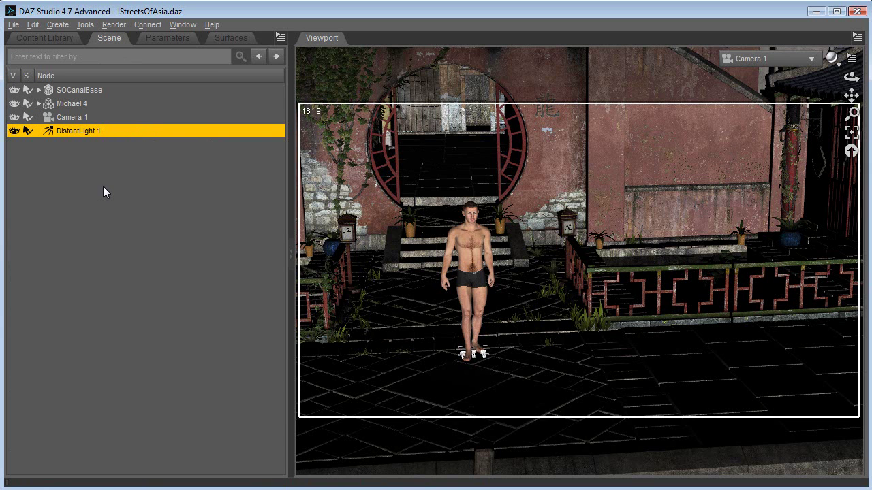
pyautogui.click(769, 59)
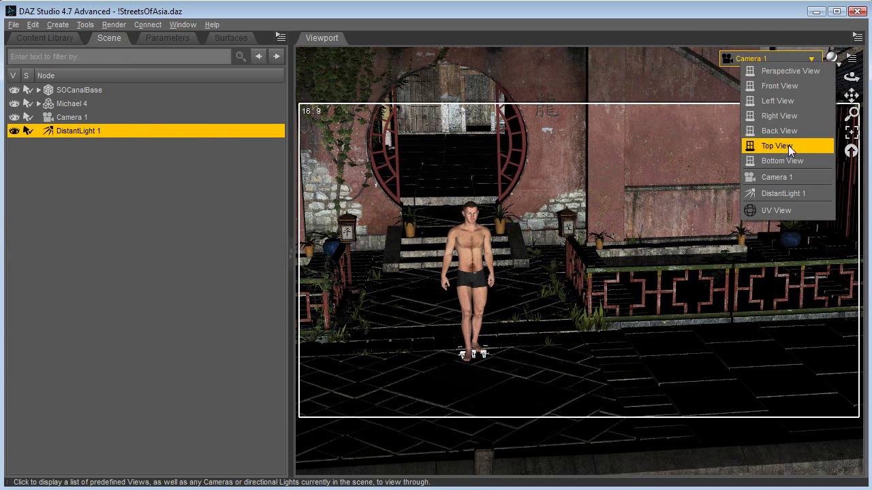
pyautogui.click(782, 194)
pyautogui.moveTo(852, 77); pyautogui.dragTo(836, 105)
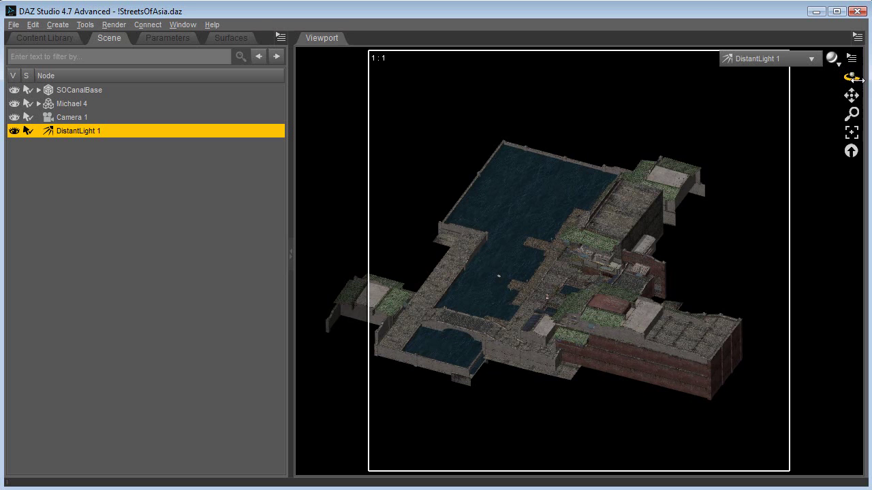
# Set DistantLight 1's shadows to Raytraced (Software Only) with 0.5 softness.
pyautogui.click(179, 39)
pyautogui.click(40, 209)
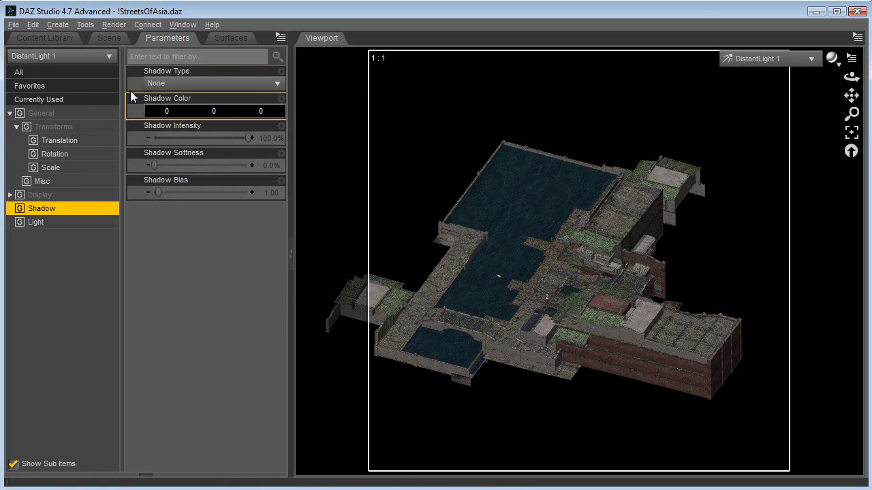
pyautogui.click(222, 87)
pyautogui.click(195, 125)
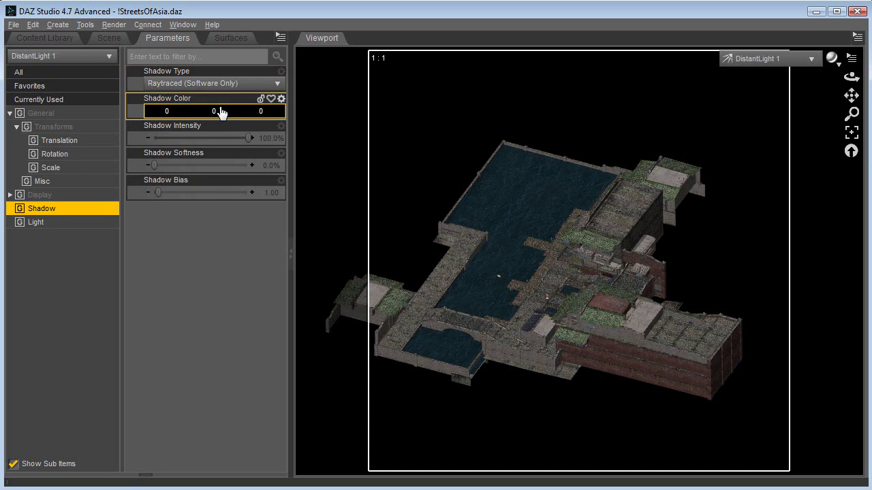
pyautogui.click(216, 86)
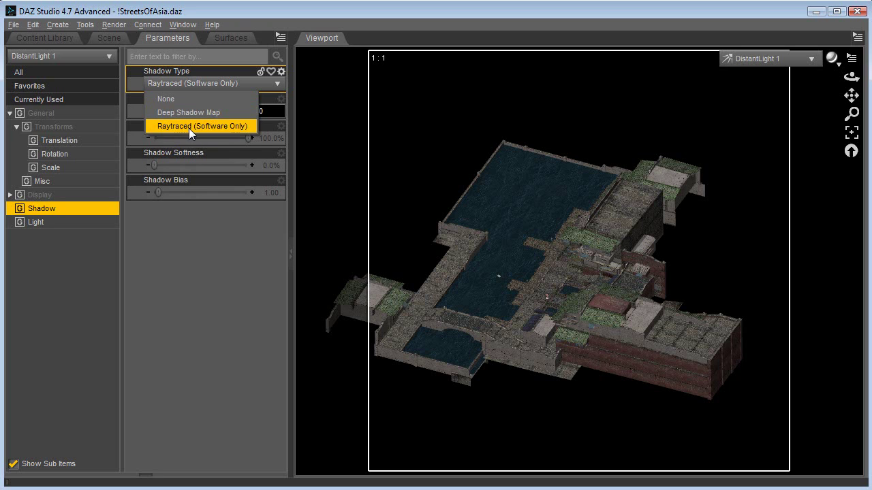
pyautogui.click(189, 127)
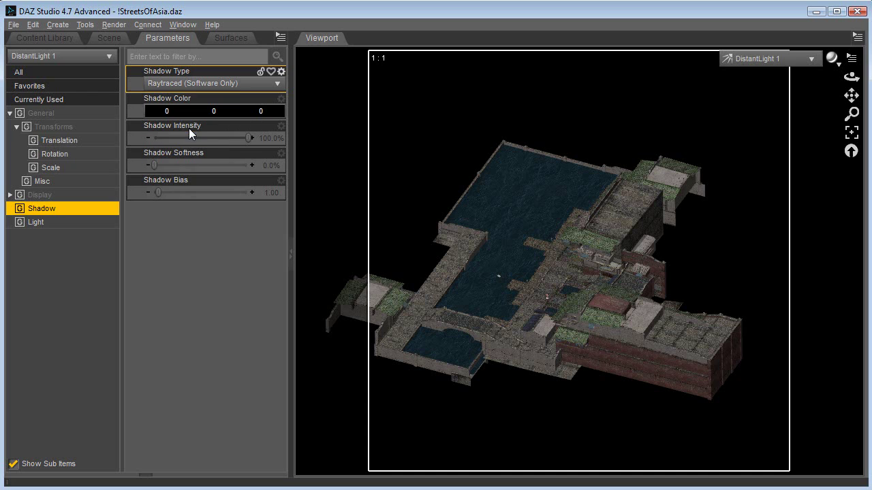
pyautogui.click(269, 166)
pyautogui.write('0.5')
pyautogui.press('Return')
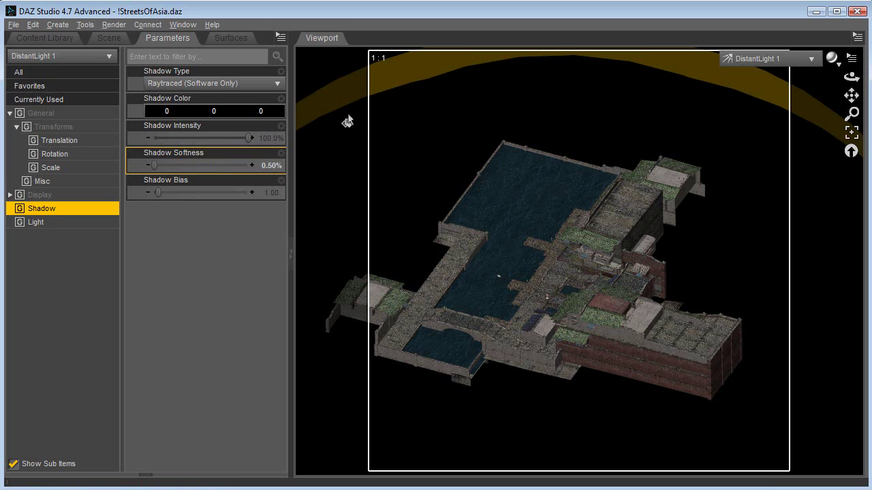
# Switch the viewport back to Camera 1.
pyautogui.click(789, 60)
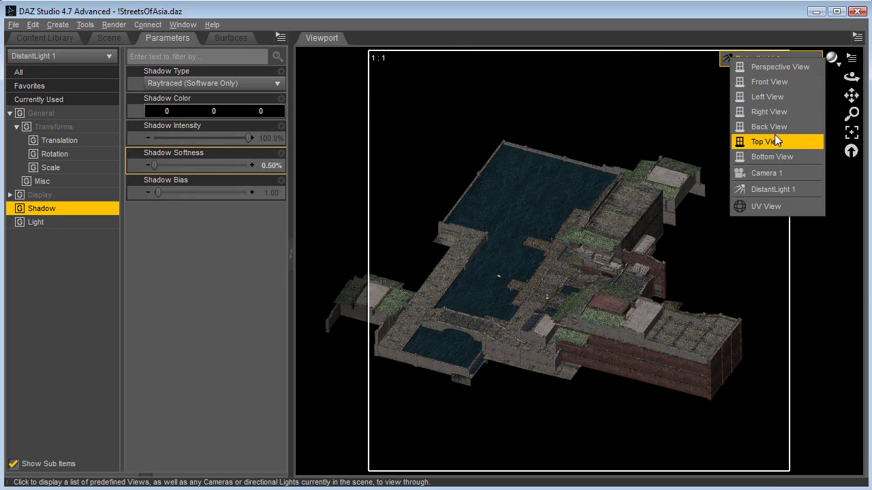
pyautogui.click(768, 174)
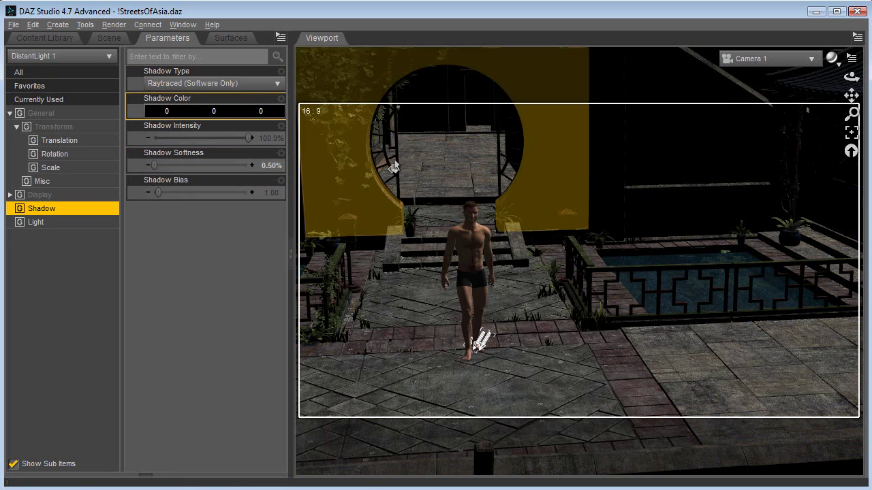
pyautogui.click(114, 25)
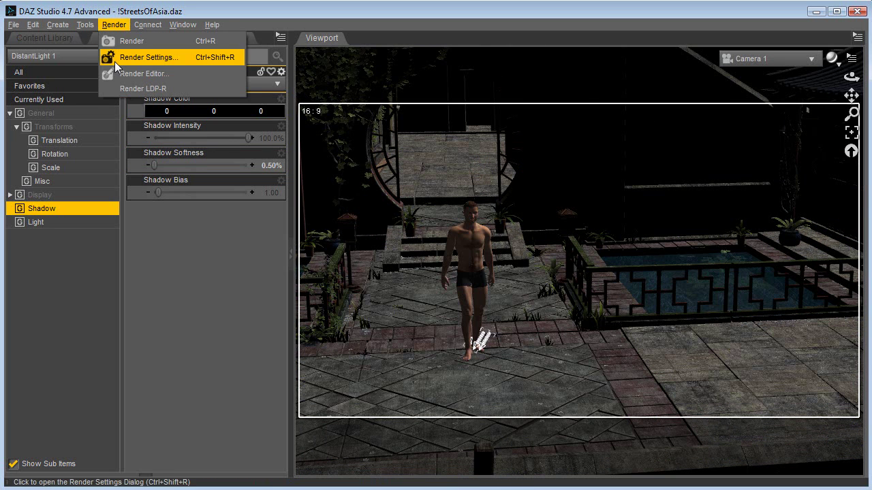
# Set the render pixel size to 1280 wide, making the height 720.
pyautogui.click(157, 58)
pyautogui.click(492, 211)
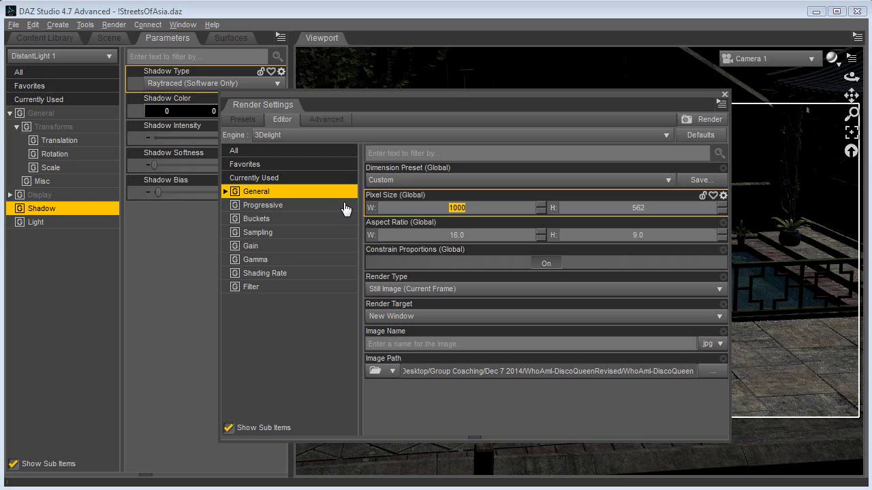
pyautogui.write('1280')
pyautogui.press('Return')
pyautogui.click(604, 215)
# Review the progressive, bucket, sampling and shading rate settings, then return to General.
pyautogui.click(278, 207)
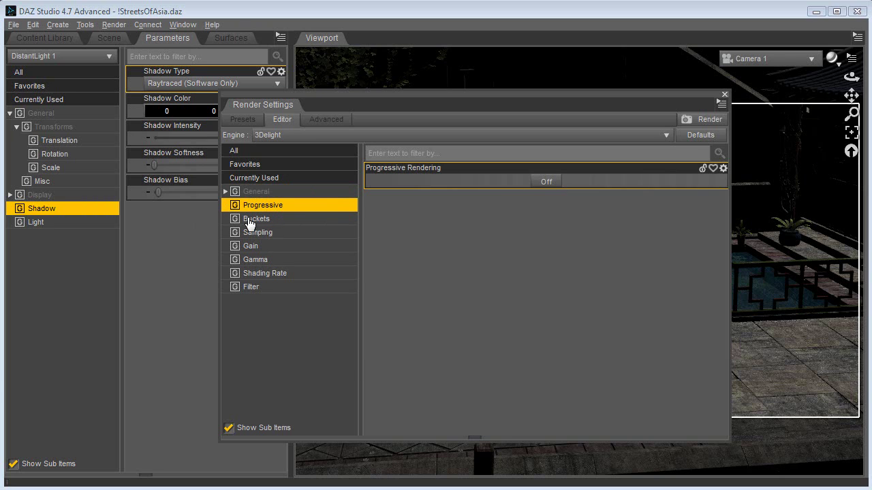
pyautogui.click(254, 220)
pyautogui.click(261, 234)
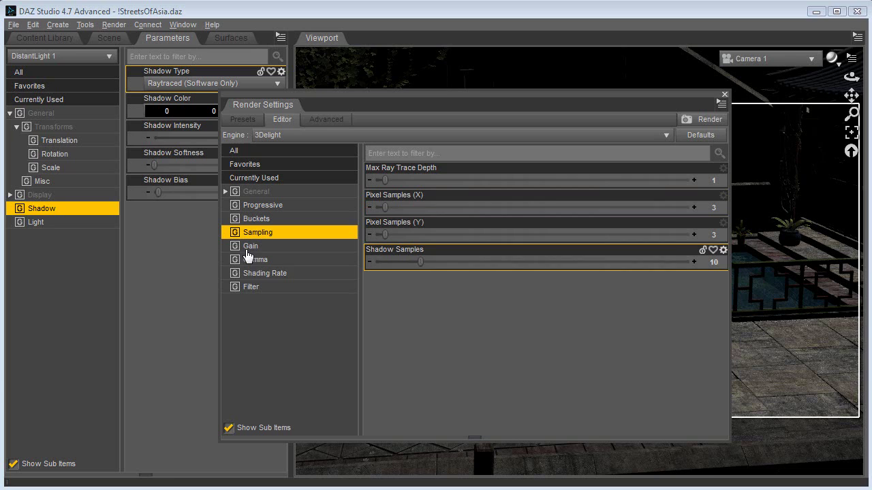
pyautogui.click(262, 275)
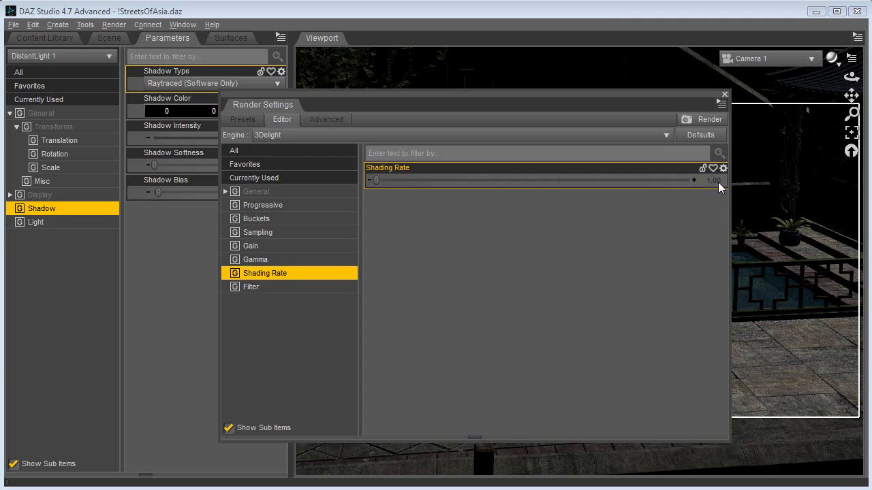
pyautogui.click(286, 192)
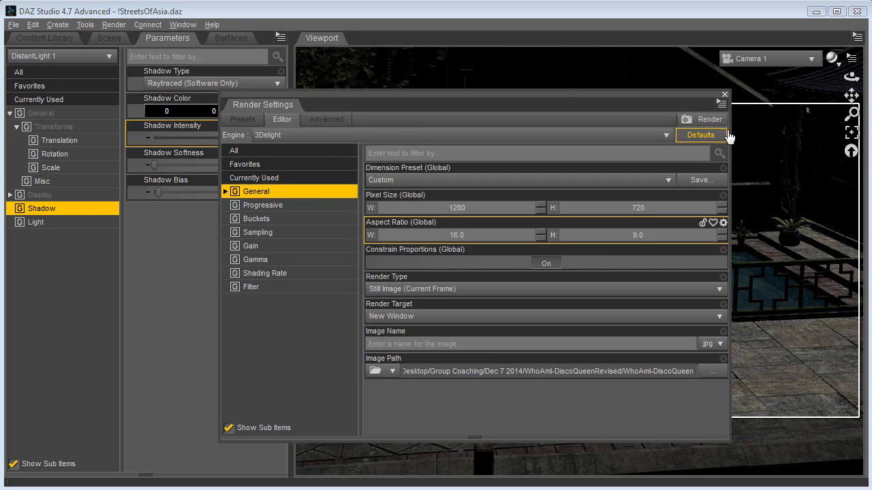
# Render the Camera 1 view of Michael 4, inspect the 15.70-second result, and close it.
pyautogui.click(724, 96)
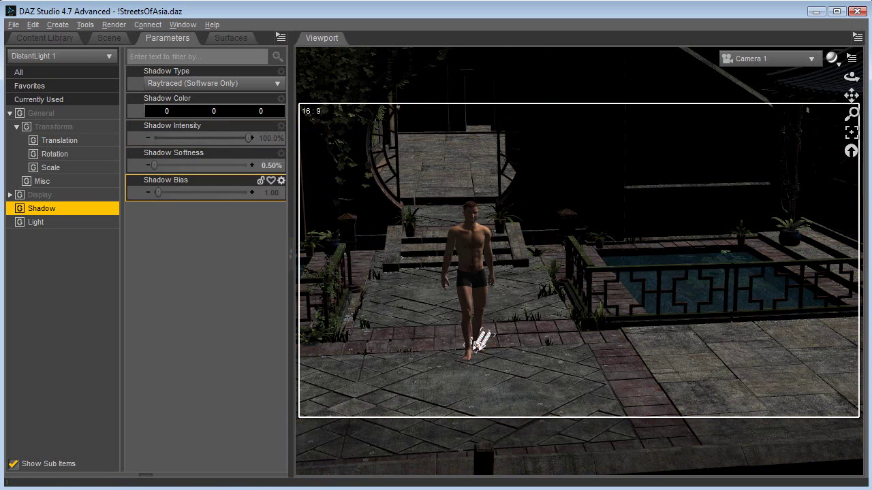
pyautogui.click(103, 27)
pyautogui.click(115, 42)
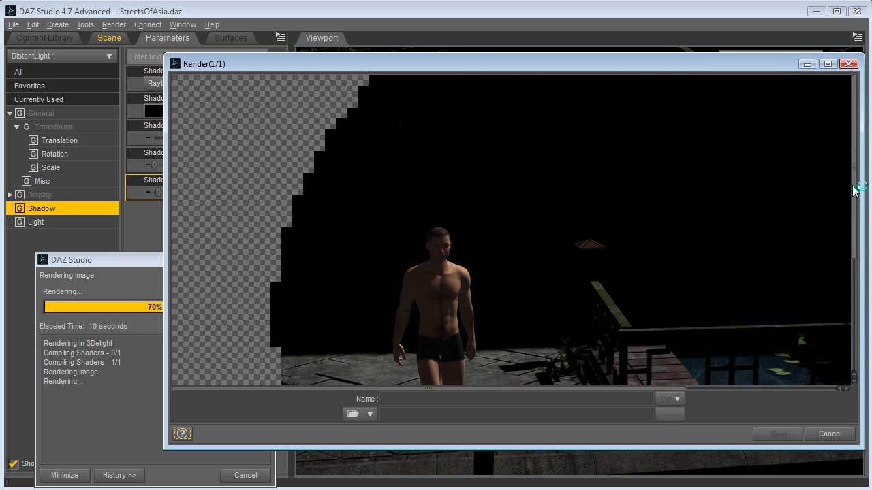
pyautogui.moveTo(856, 189); pyautogui.dragTo(862, 257)
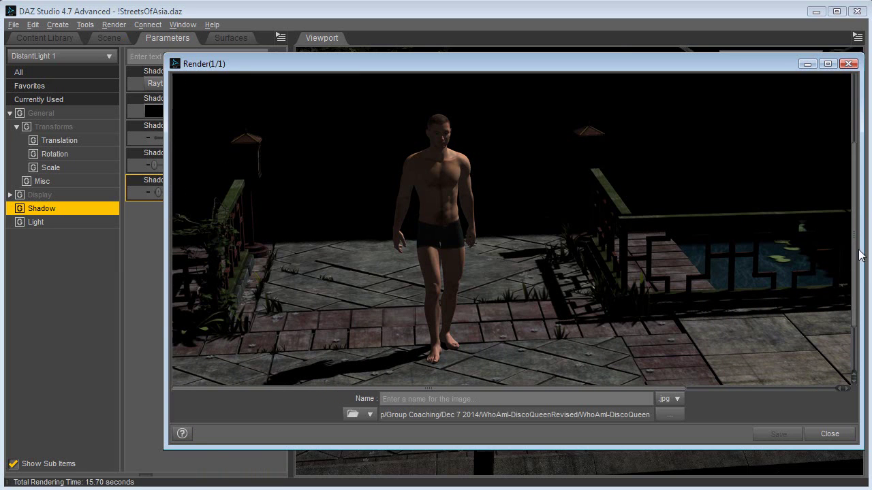
pyautogui.moveTo(860, 255); pyautogui.dragTo(860, 202)
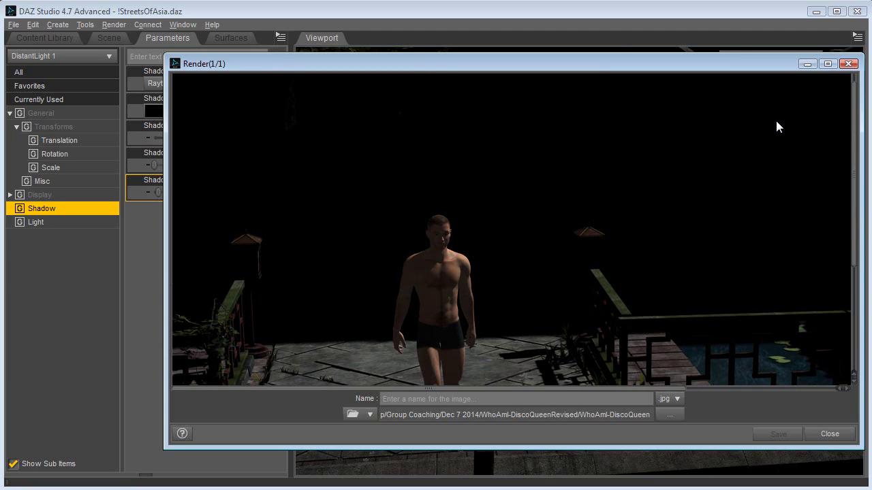
pyautogui.click(848, 64)
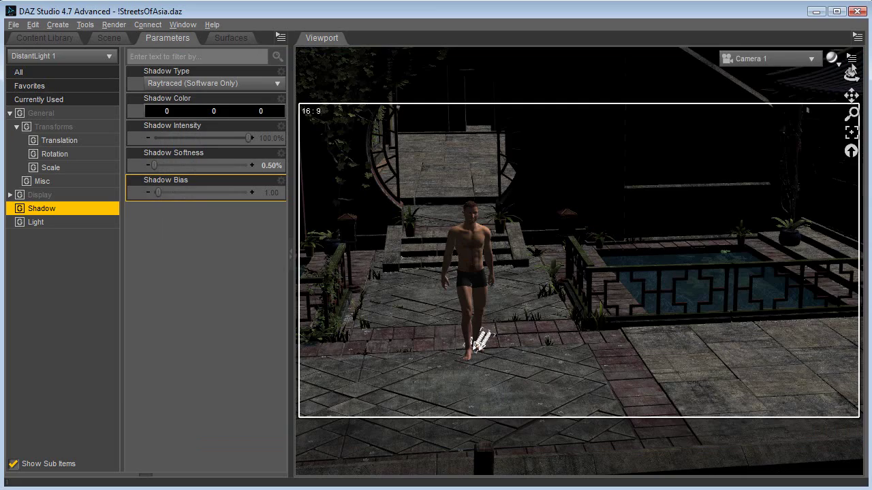
# Browse the Content Library to DAZ Studio Formats > My Library.
pyautogui.click(119, 46)
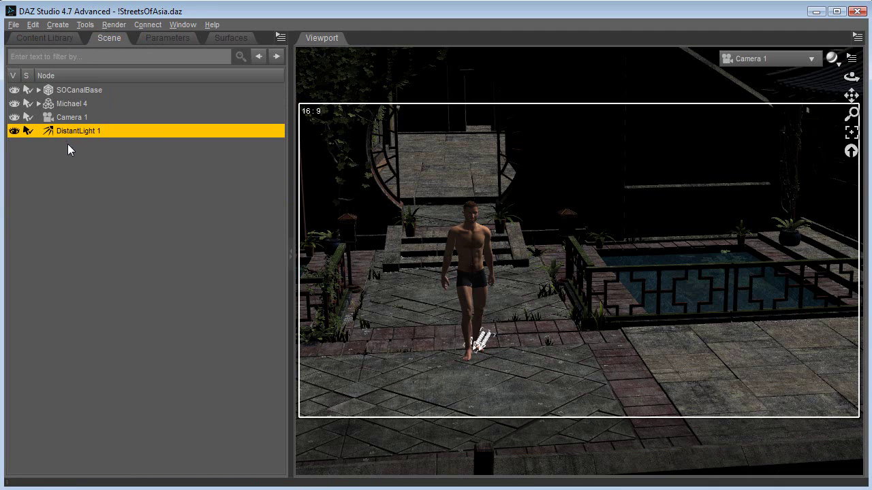
pyautogui.click(61, 38)
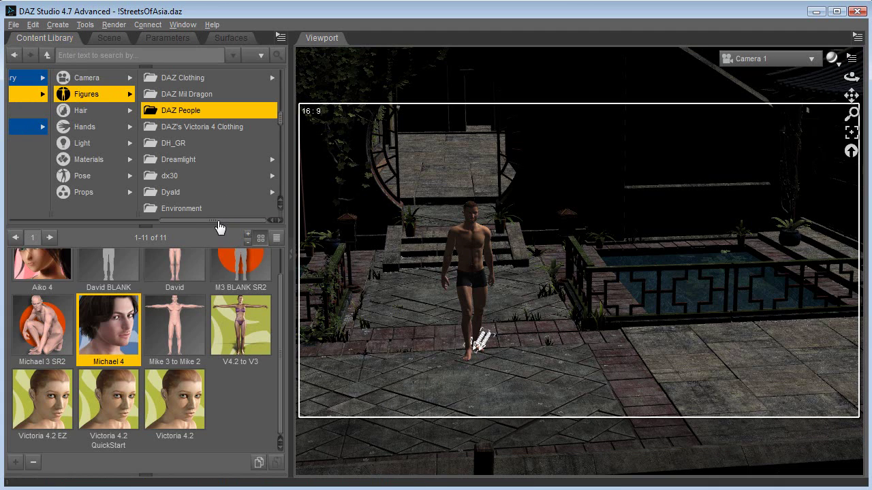
pyautogui.moveTo(219, 222); pyautogui.dragTo(55, 222)
pyautogui.click(47, 76)
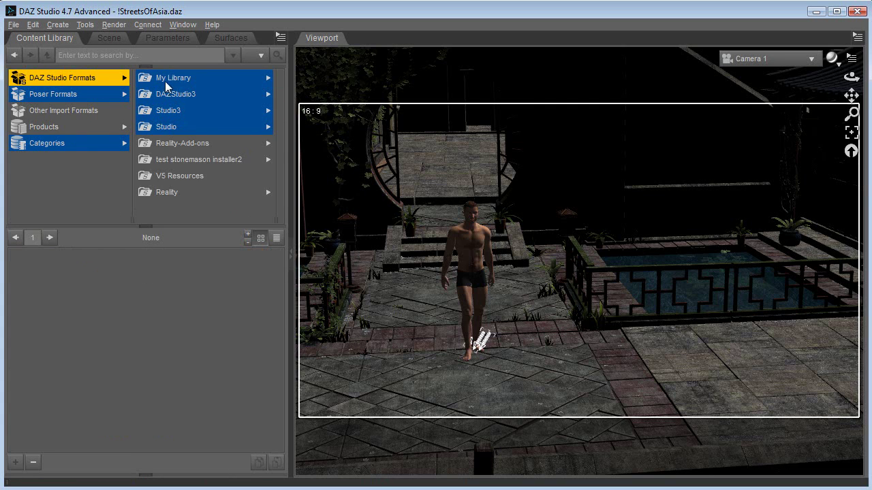
pyautogui.click(170, 79)
pyautogui.scroll(-1, 241, 174)
pyautogui.click(235, 160)
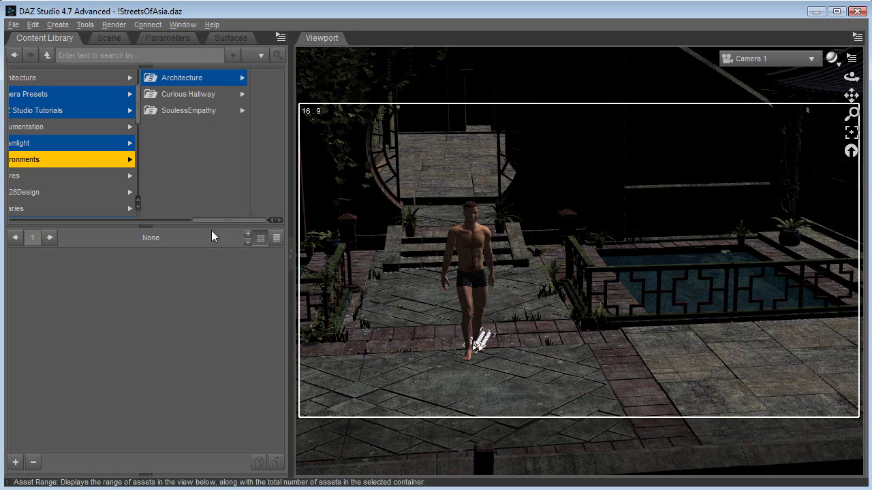
pyautogui.moveTo(216, 220); pyautogui.dragTo(137, 221)
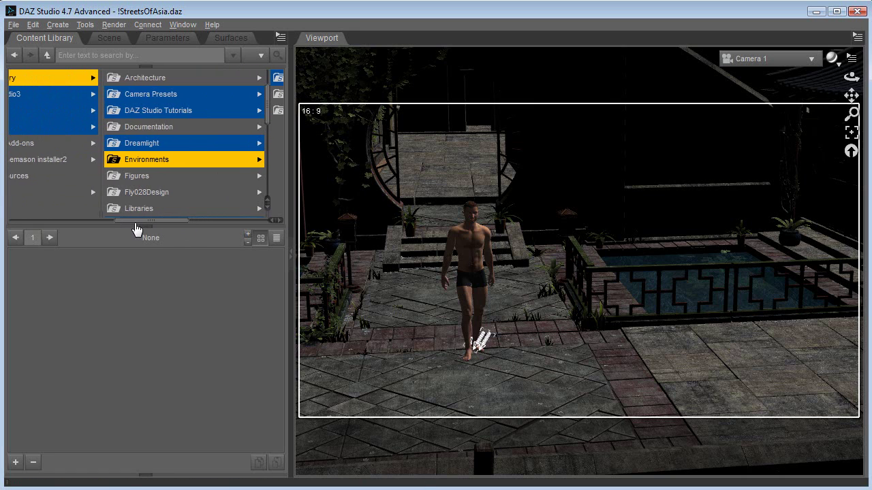
pyautogui.scroll(-3, 161, 187)
# Load !UberEnvironment2 Base from Light Presets > omnifreaker > UberEnvironment2.
pyautogui.click(160, 180)
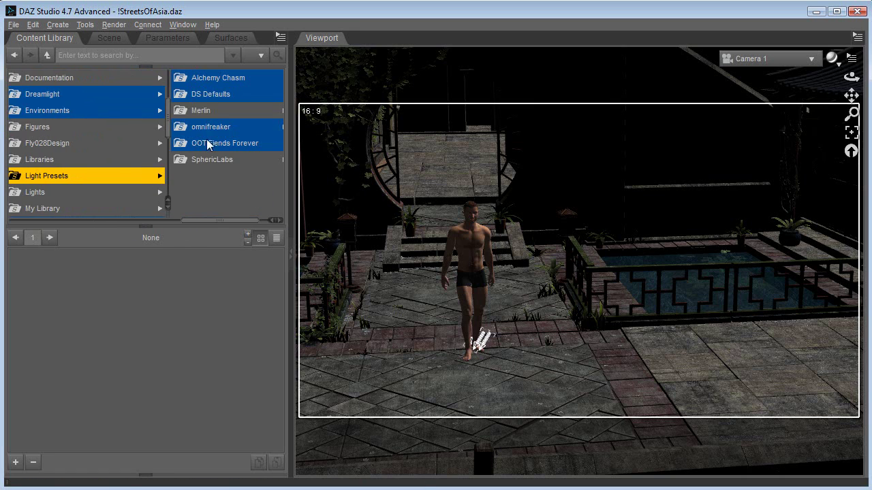
pyautogui.click(214, 128)
pyautogui.click(225, 94)
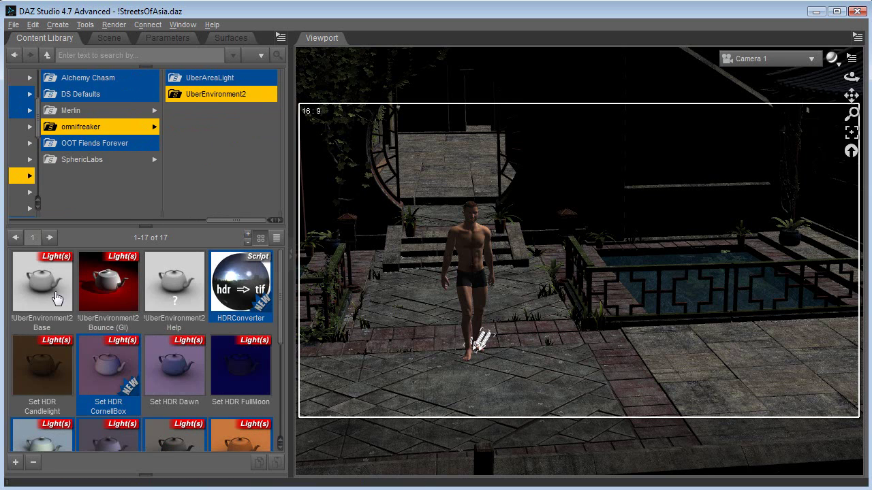
pyautogui.rightClick(57, 299)
pyautogui.click(81, 300)
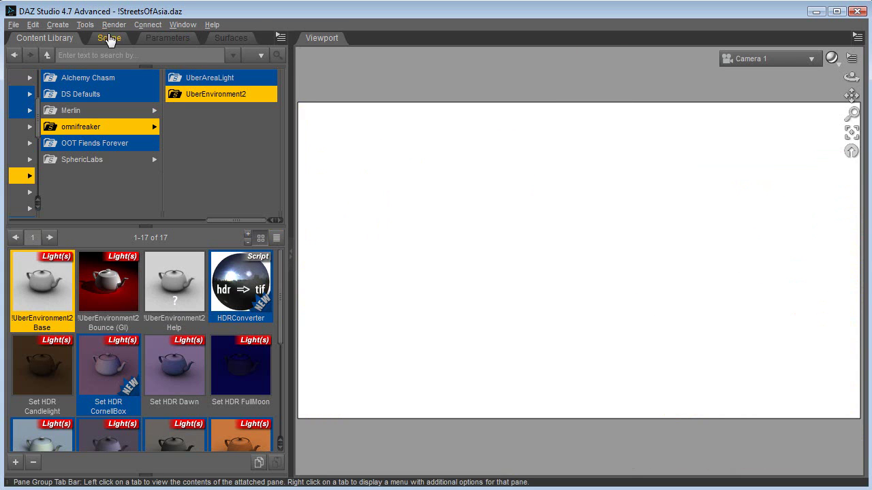
# Select UberEnvironment2 1 and scale it up to 235.6%.
pyautogui.click(107, 38)
pyautogui.click(75, 144)
pyautogui.click(168, 38)
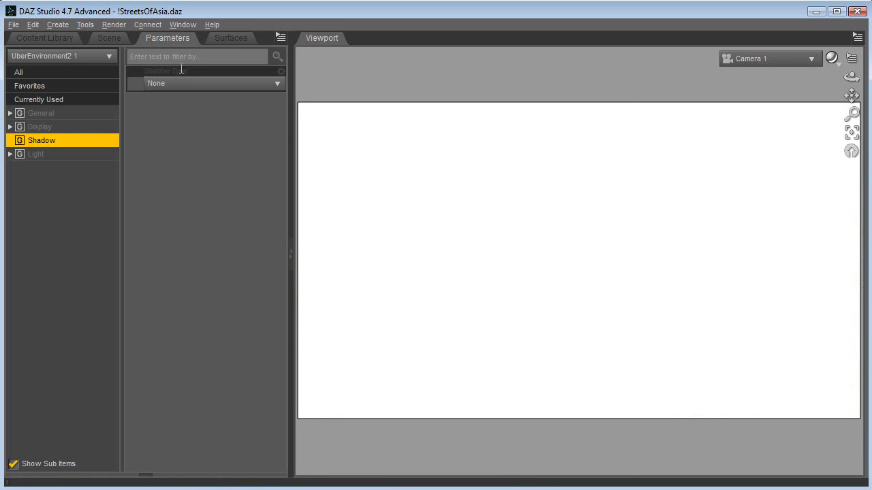
pyautogui.click(41, 116)
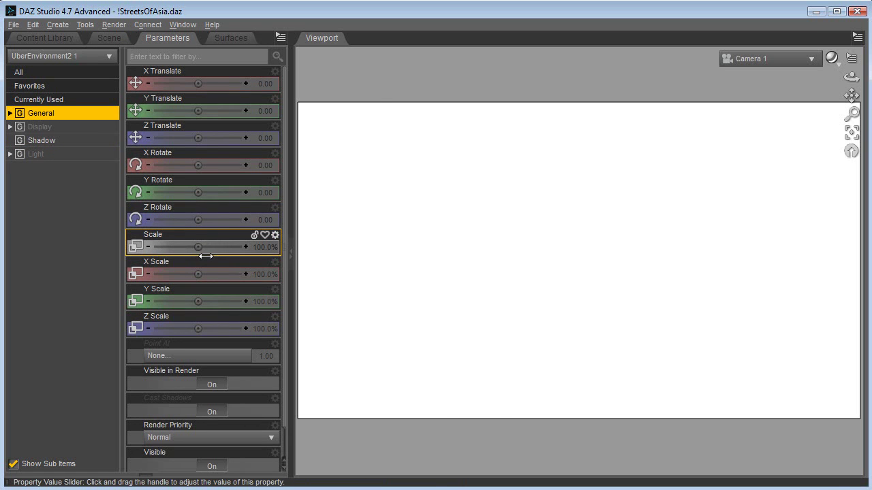
pyautogui.moveTo(206, 256); pyautogui.dragTo(241, 246)
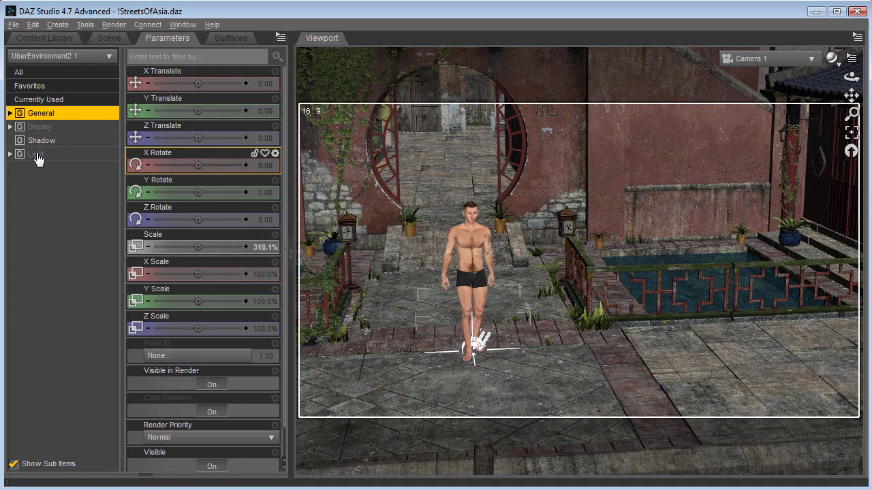
# Set Environment Mode to Ambient (No Ray Tracing) and intensity to 25%.
pyautogui.click(40, 156)
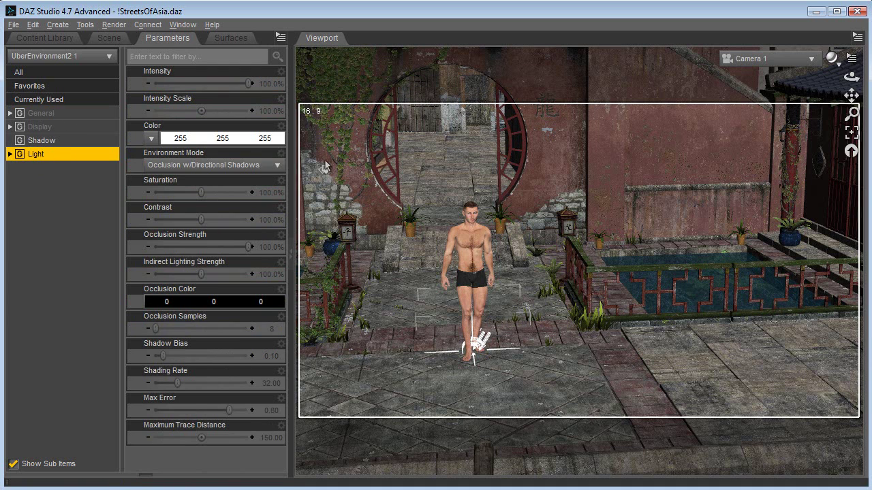
pyautogui.click(208, 166)
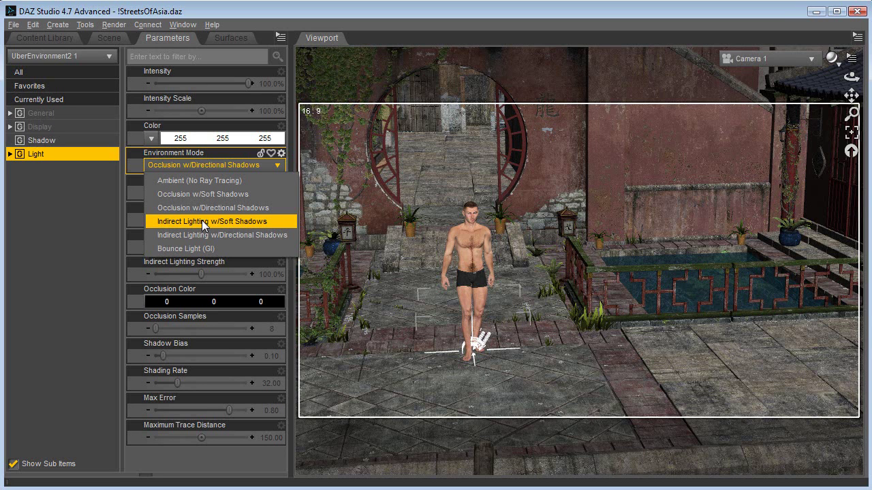
pyautogui.click(185, 180)
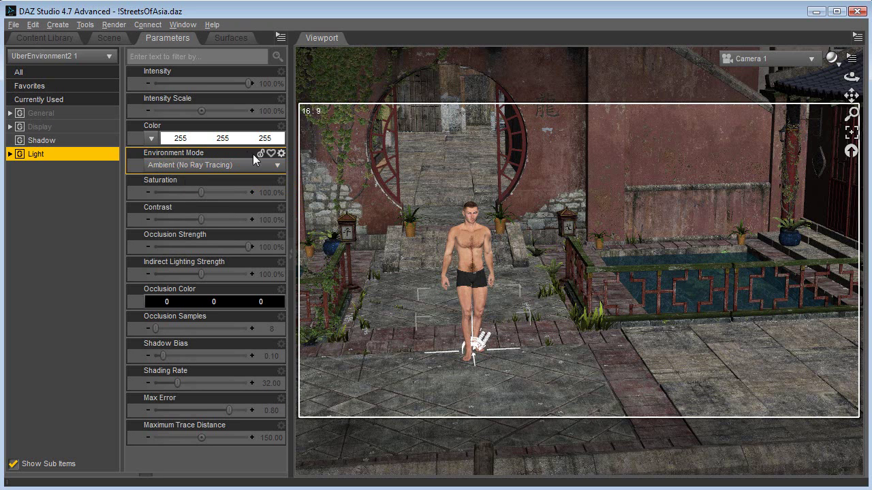
pyautogui.click(269, 85)
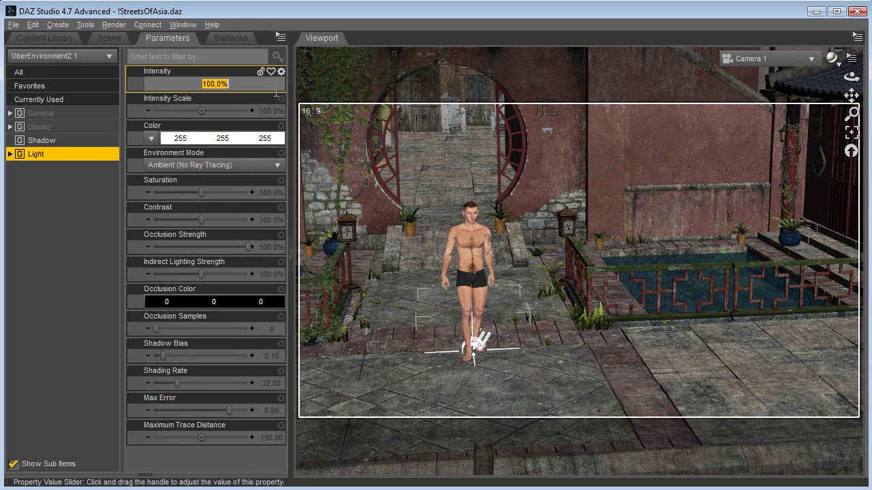
pyautogui.press('Return')
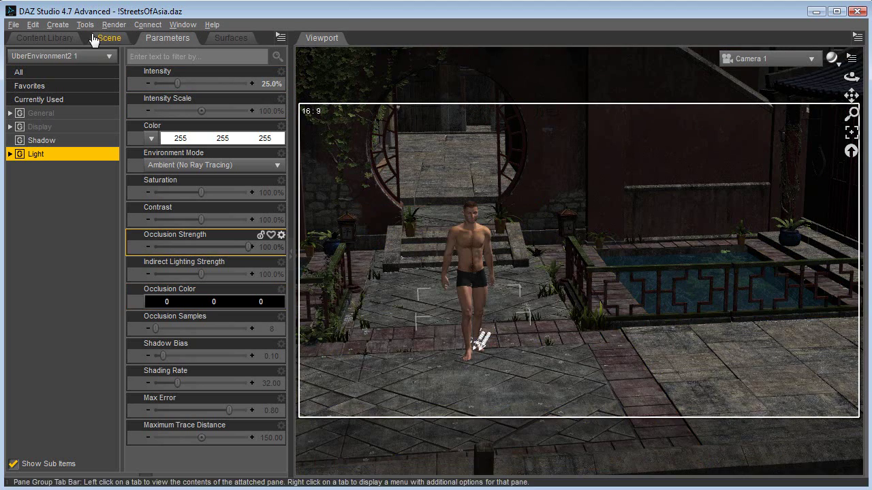
# Test-render the darker courtyard scene and close the finished render.
pyautogui.click(113, 25)
pyautogui.click(130, 37)
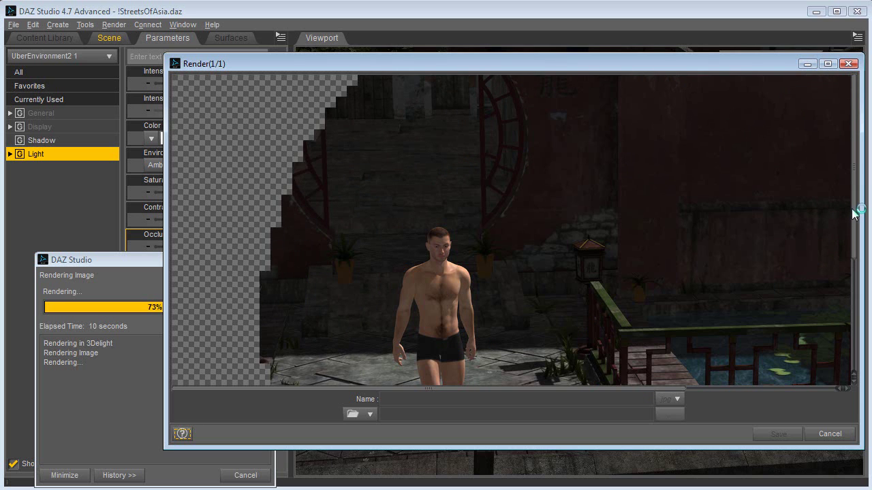
pyautogui.moveTo(856, 214); pyautogui.dragTo(861, 247)
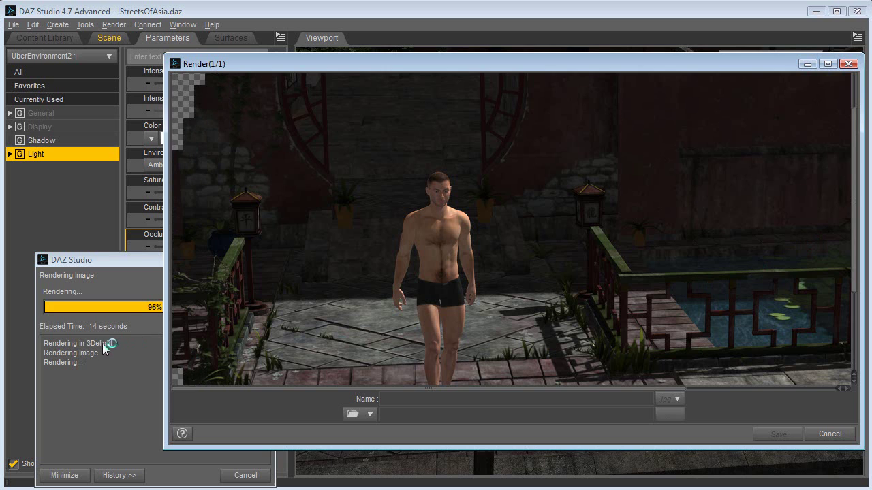
pyautogui.click(828, 435)
# Set the environment light's Intensity to 40% and render again to check it.
pyautogui.click(271, 86)
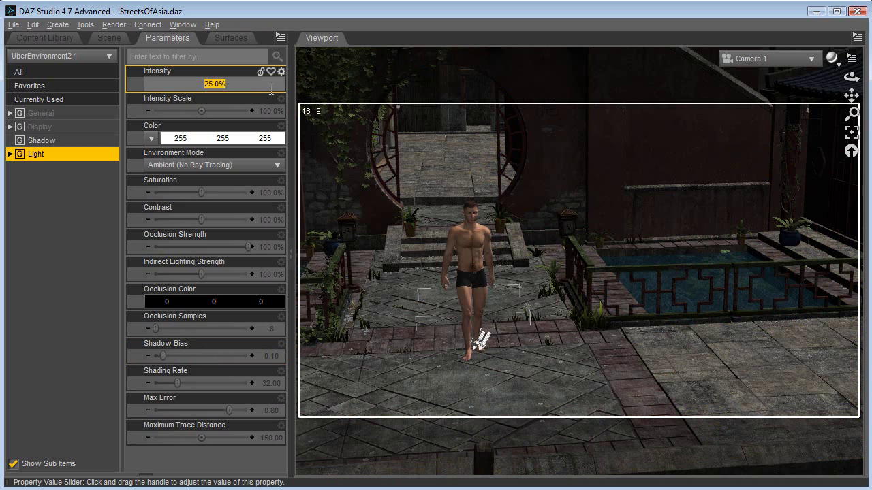
pyautogui.write('40')
pyautogui.press('Return')
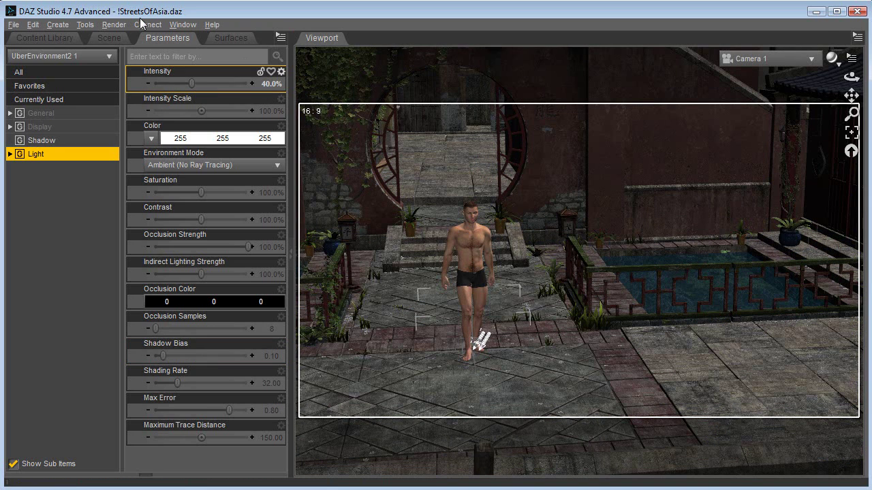
pyautogui.hotkey('ctrl', 'r')
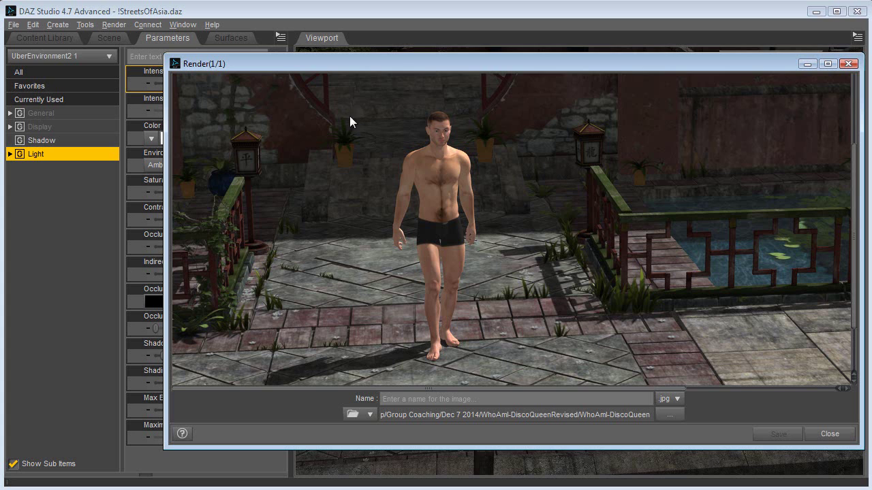
pyautogui.click(829, 434)
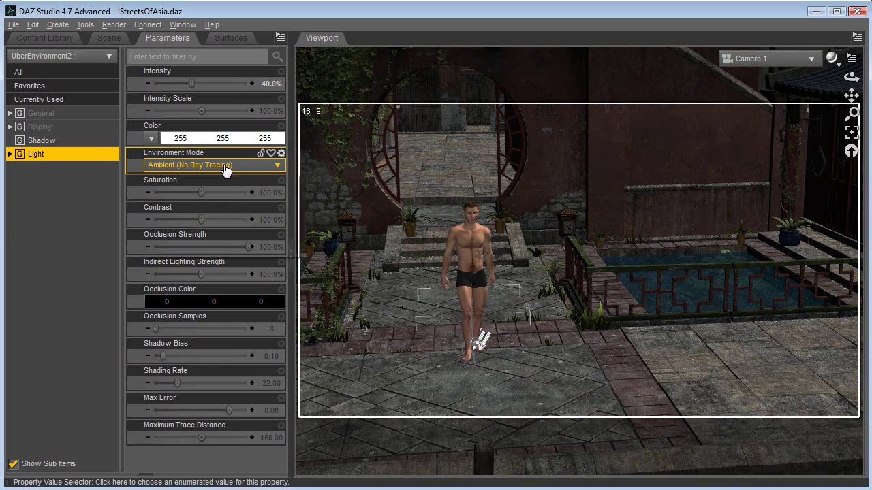
# Switch UberEnvironment2 1 to Indirect Lighting w/Directional Shadows with 64 occlusion samples, then render.
pyautogui.click(225, 166)
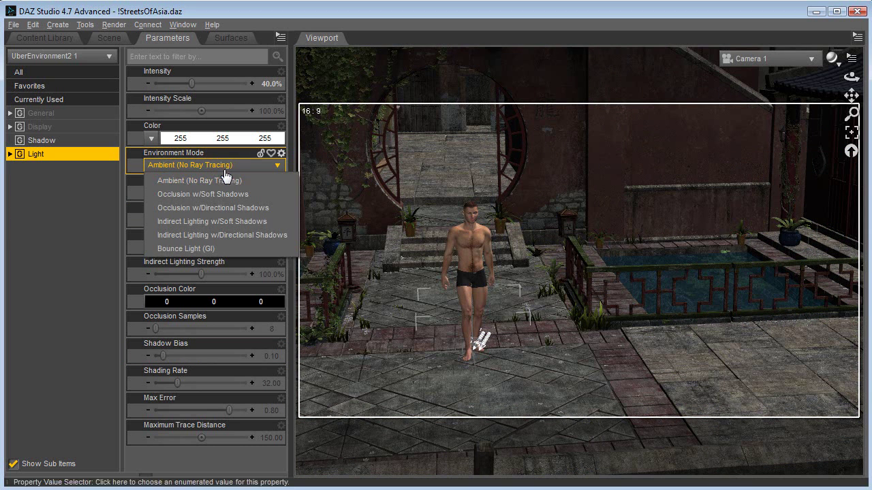
pyautogui.click(204, 235)
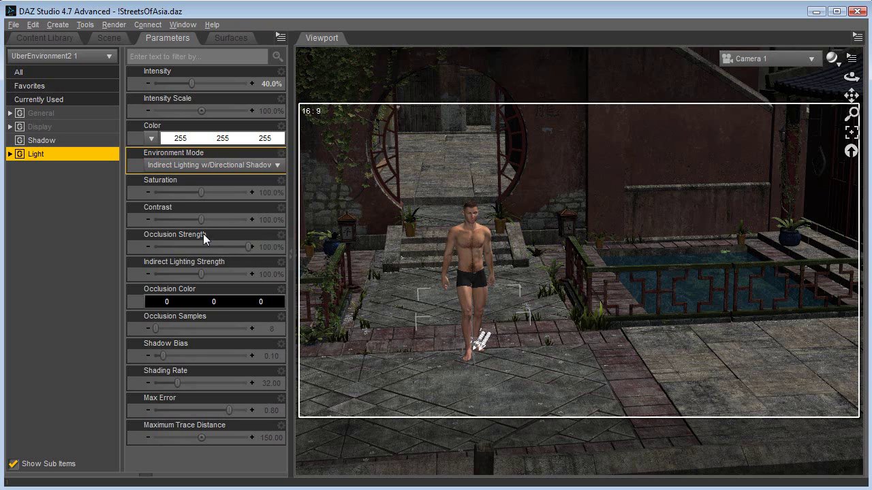
pyautogui.click(272, 331)
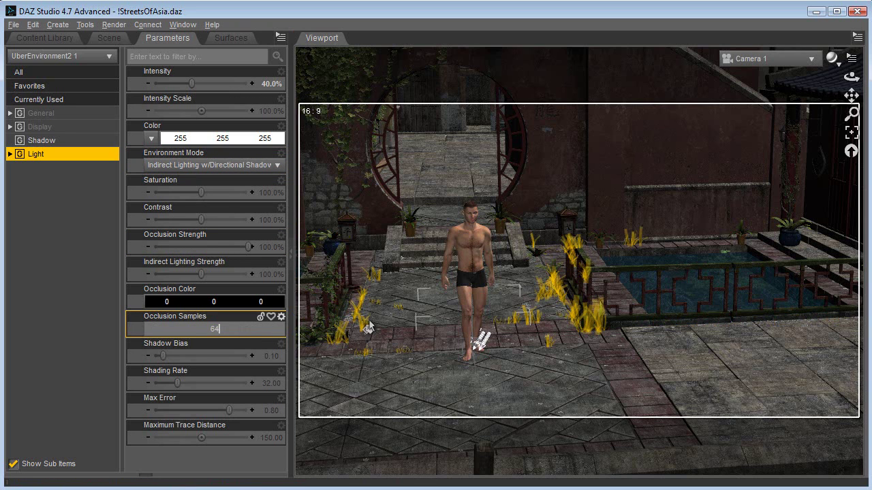
pyautogui.write('64')
pyautogui.press('Return')
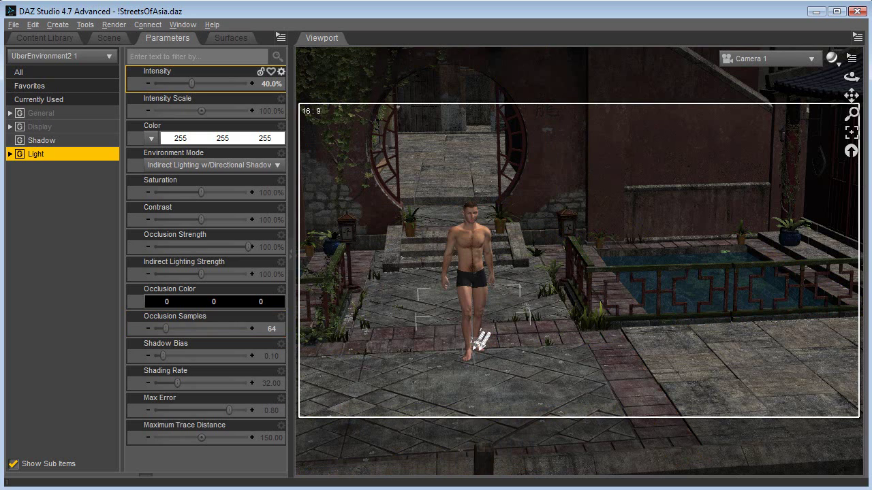
pyautogui.click(116, 25)
pyautogui.click(120, 39)
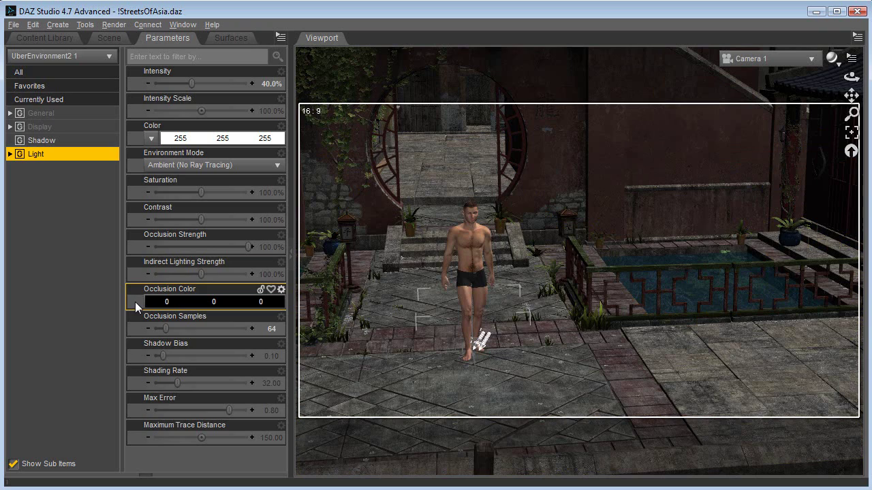
# Delete Camera 1 and replace it with a new default camera.
pyautogui.press('F3')
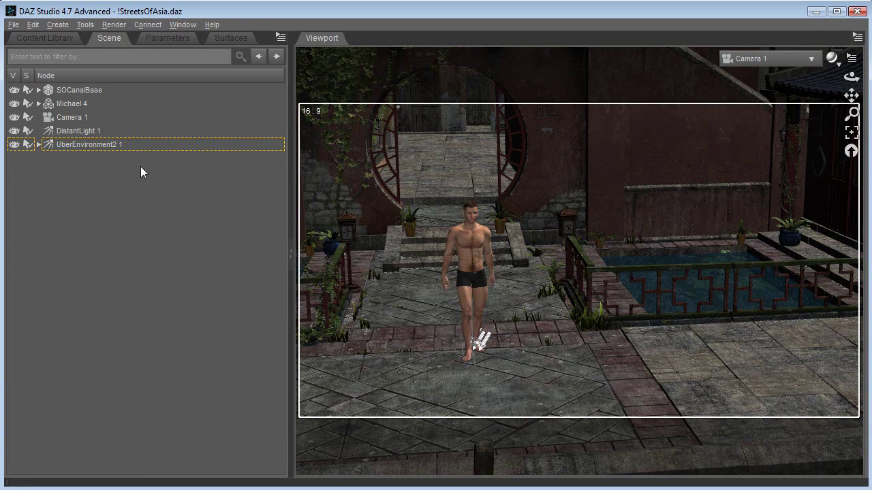
pyautogui.click(73, 119)
pyautogui.rightClick(72, 120)
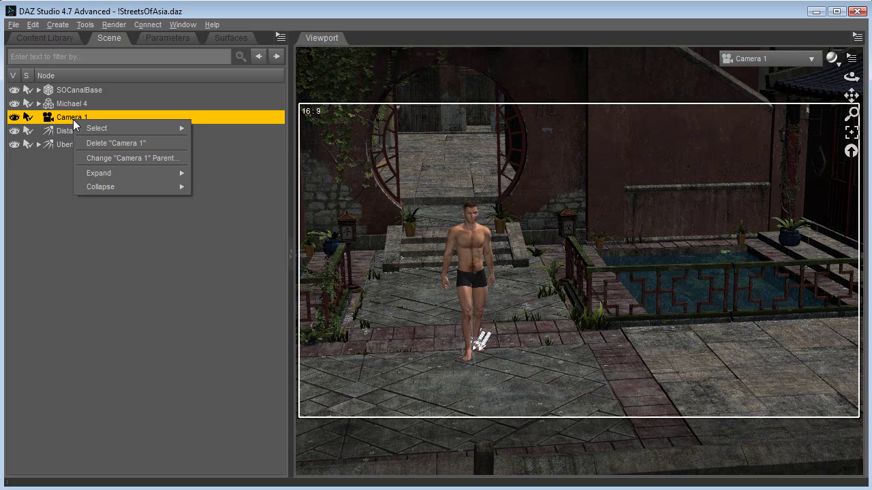
pyautogui.click(95, 142)
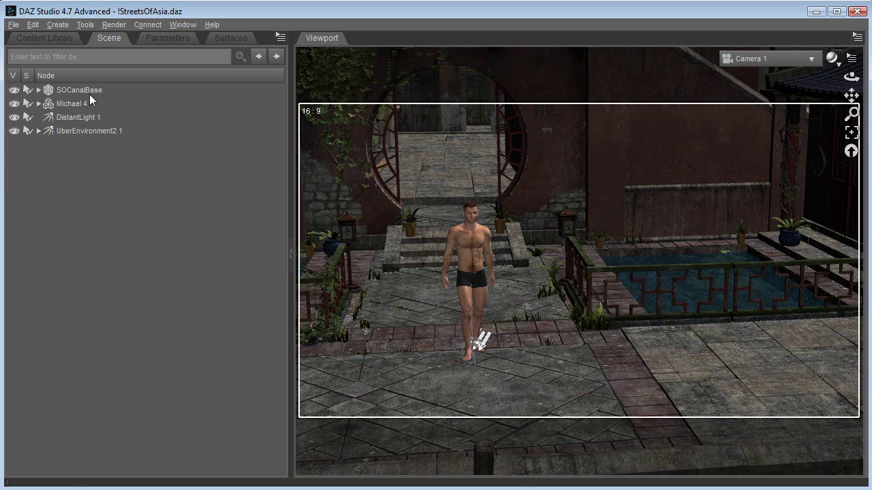
pyautogui.click(57, 25)
pyautogui.click(81, 42)
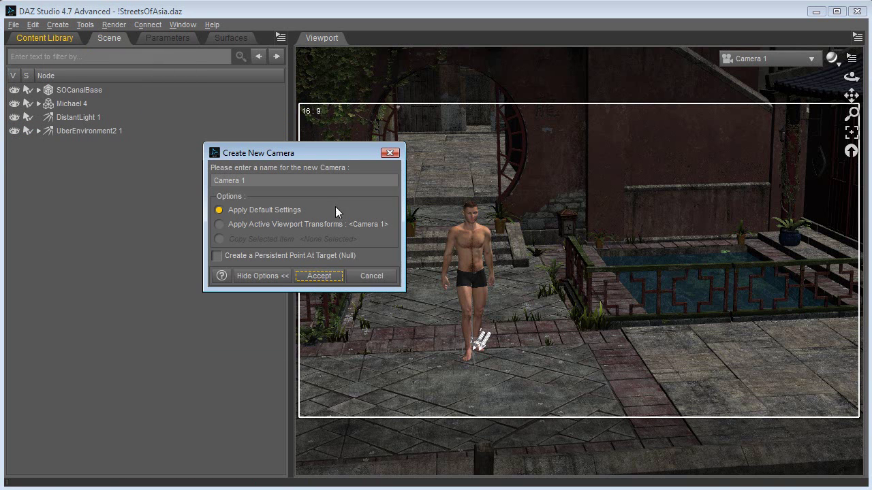
pyautogui.click(319, 276)
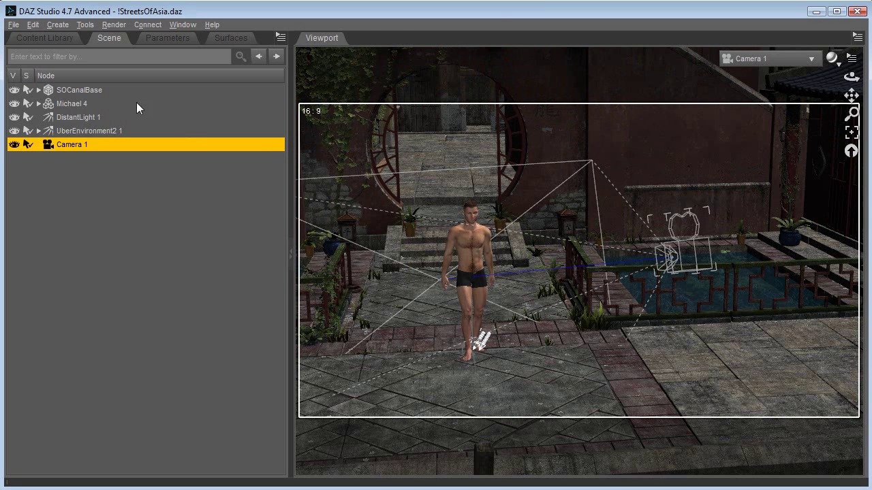
# Delete the SOCanalBase courtyard set and the UberEnvironment2 1 light from the scene.
pyautogui.click(74, 88)
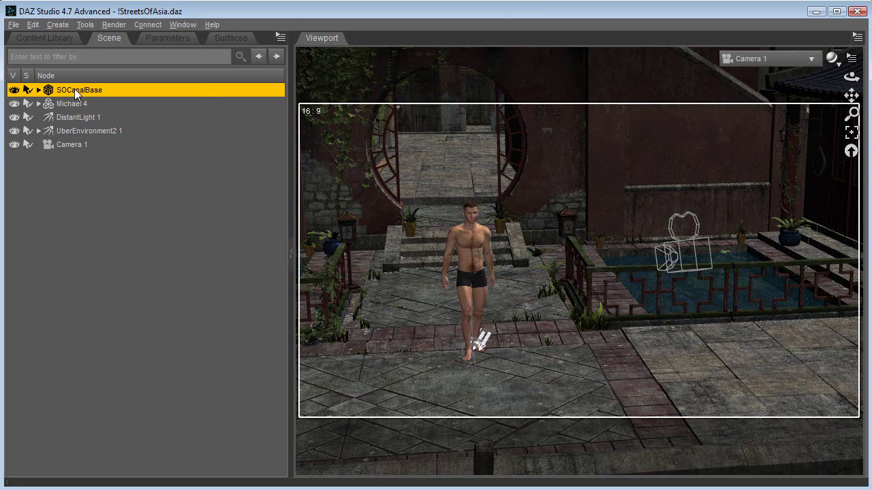
pyautogui.rightClick(74, 89)
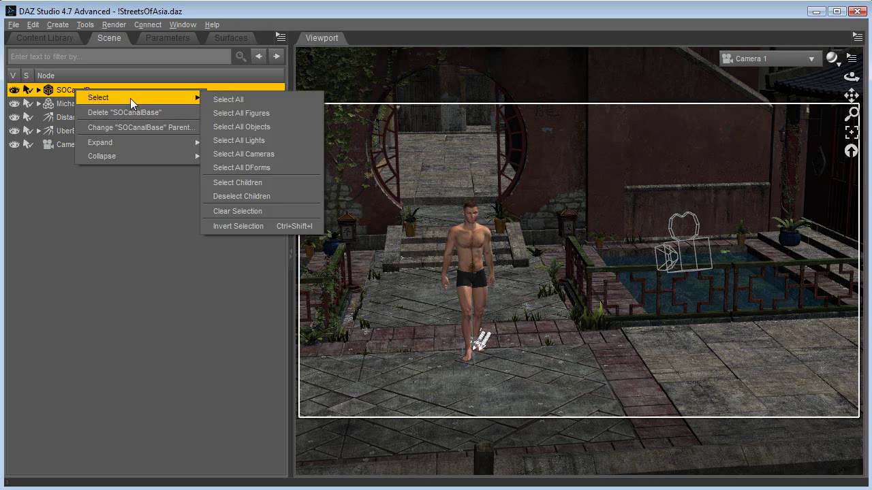
pyautogui.click(119, 113)
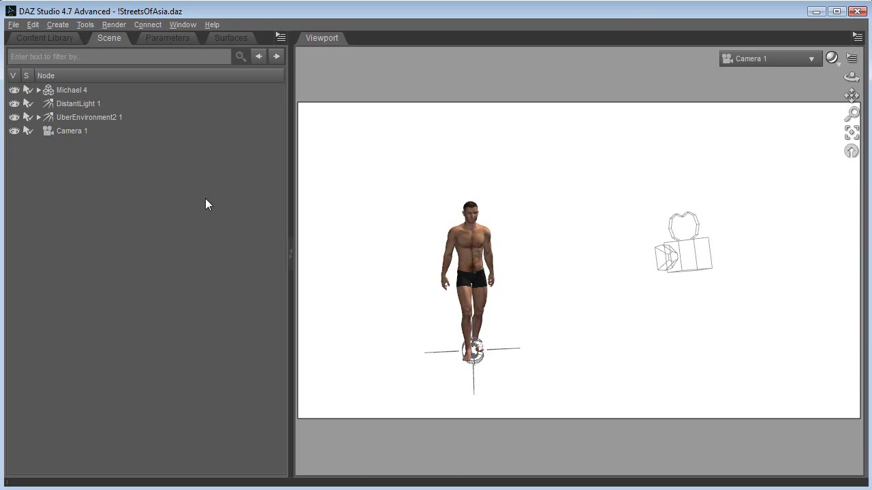
pyautogui.click(70, 120)
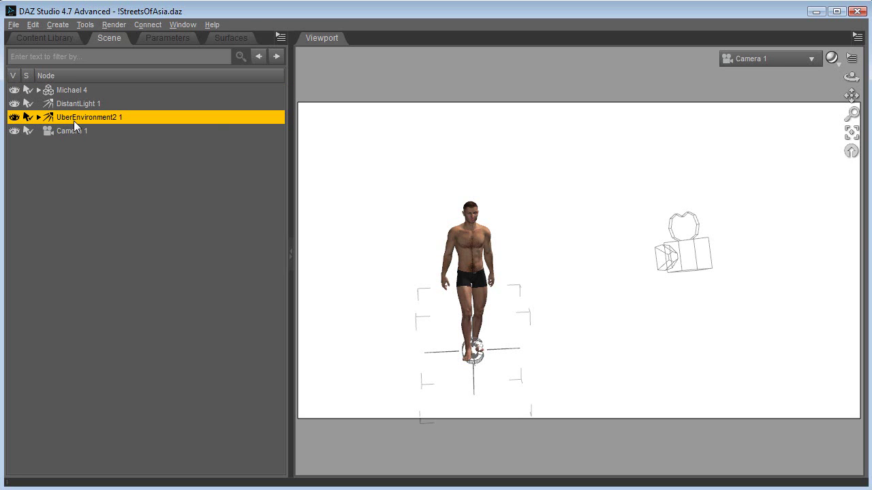
pyautogui.rightClick(74, 120)
pyautogui.click(91, 144)
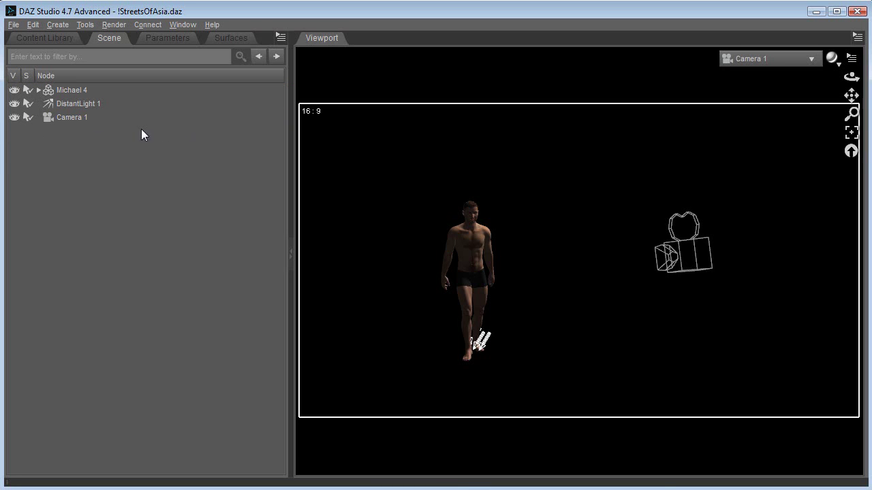
pyautogui.click(58, 24)
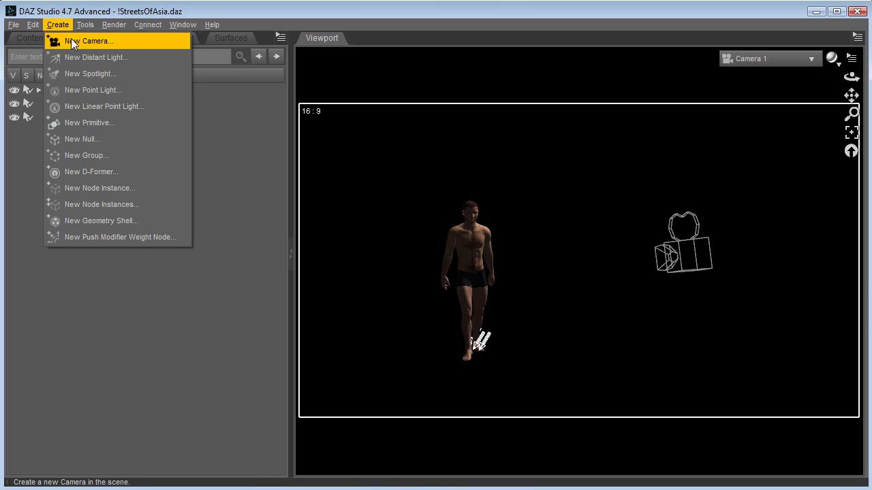
# Create a plane primitive and select it in the scene.
pyautogui.click(80, 122)
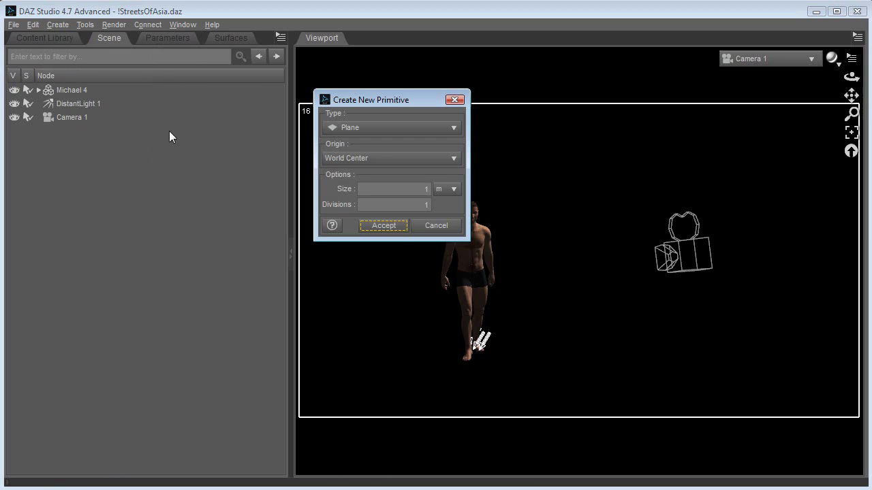
pyautogui.click(383, 229)
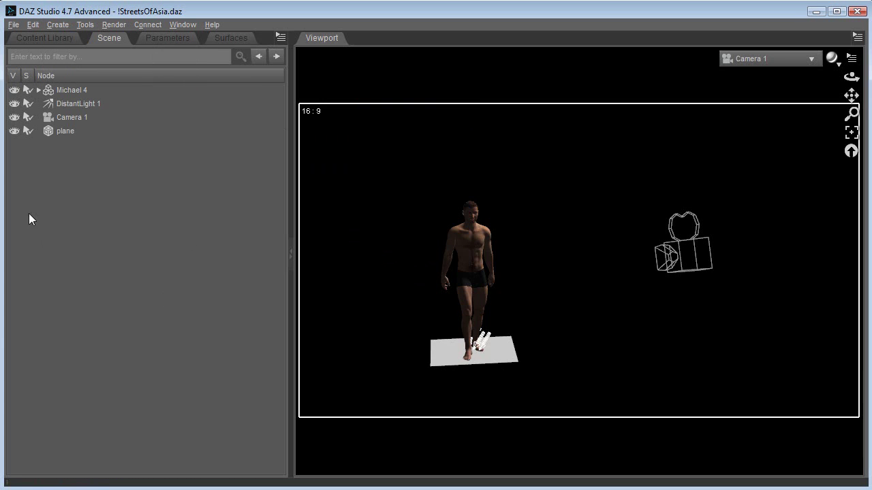
pyautogui.click(58, 132)
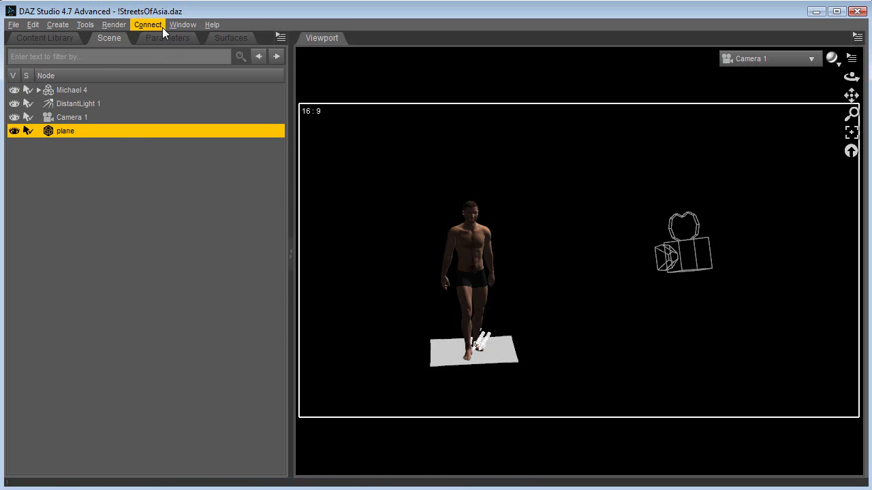
# Rotate the plane to exactly 90° on X so it stands upright.
pyautogui.click(163, 38)
pyautogui.click(60, 142)
pyautogui.click(58, 156)
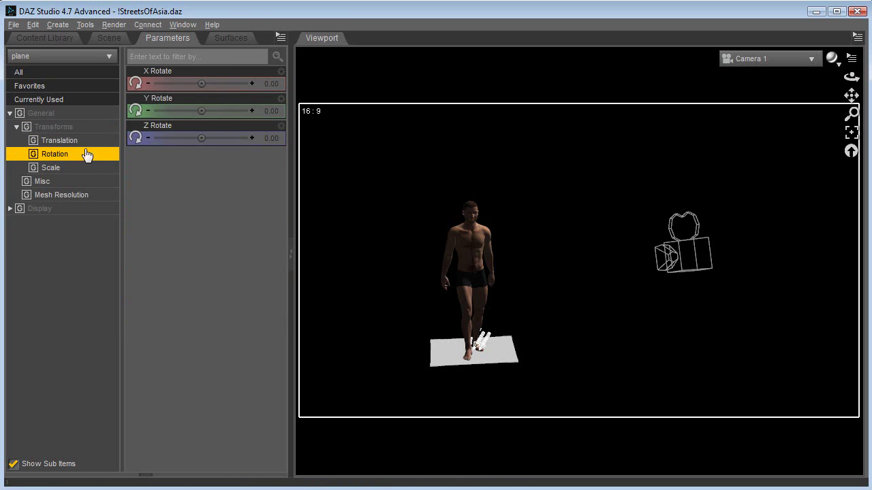
pyautogui.moveTo(213, 85); pyautogui.dragTo(269, 90)
pyautogui.click(268, 88)
pyautogui.write('90')
pyautogui.press('Return')
pyautogui.click(112, 39)
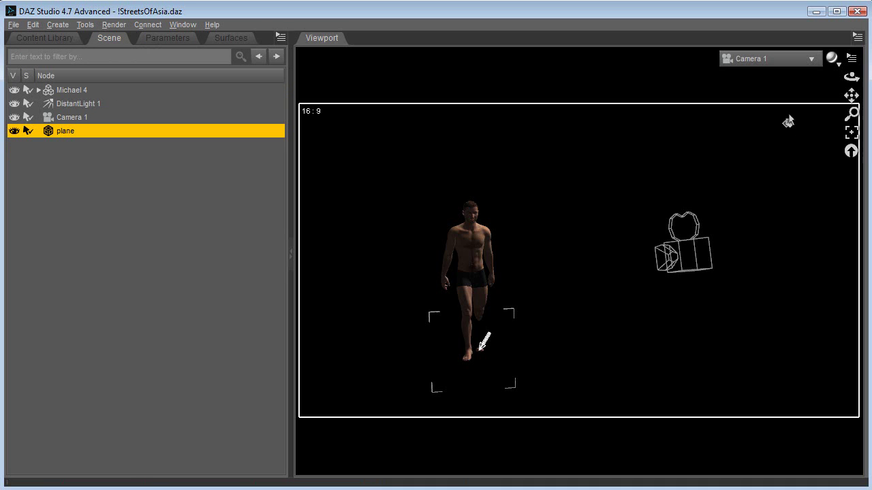
# Look through Camera 1 and frame Michael 4 closely from the thighs up.
pyautogui.click(783, 64)
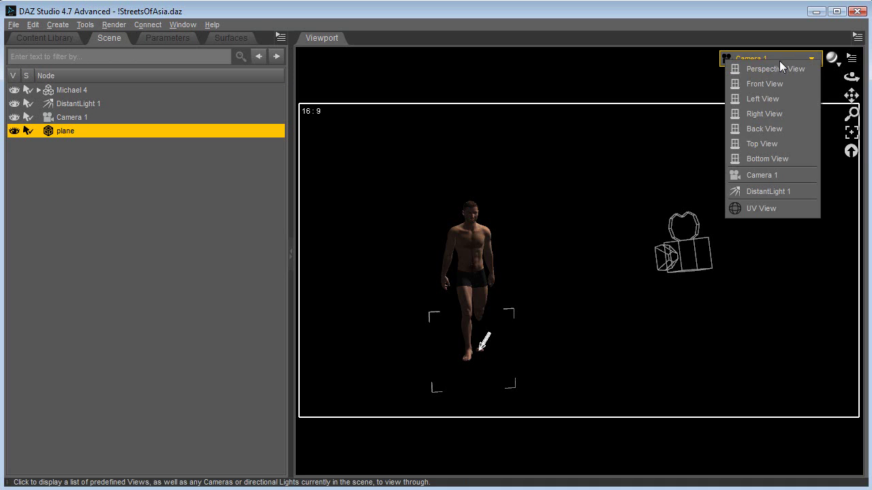
pyautogui.click(777, 169)
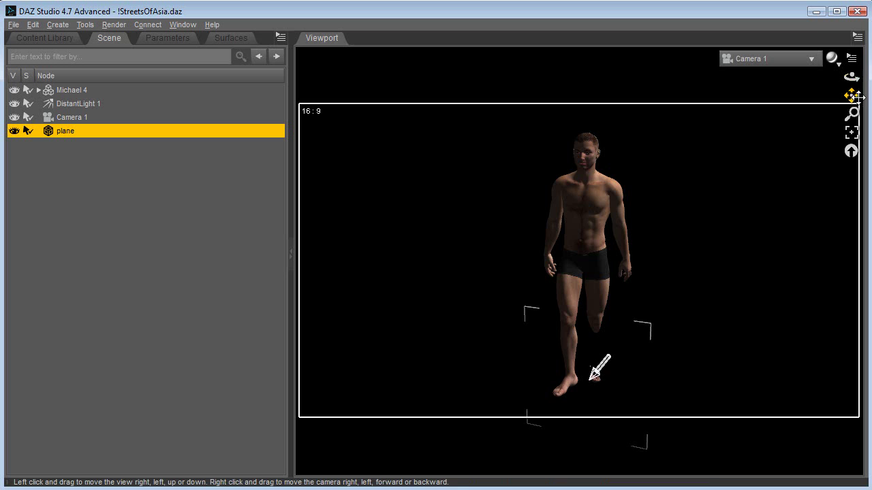
pyautogui.moveTo(852, 77); pyautogui.dragTo(855, 78)
pyautogui.moveTo(864, 124); pyautogui.dragTo(864, 144)
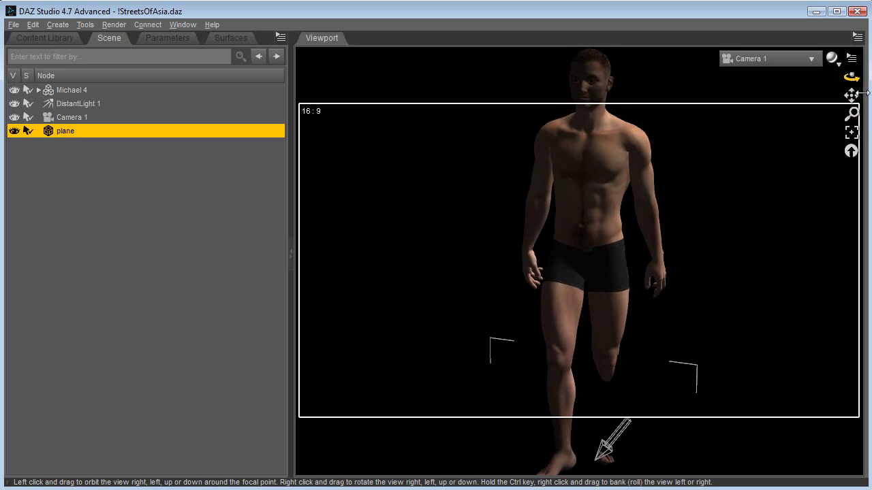
pyautogui.moveTo(852, 77); pyautogui.dragTo(832, 86)
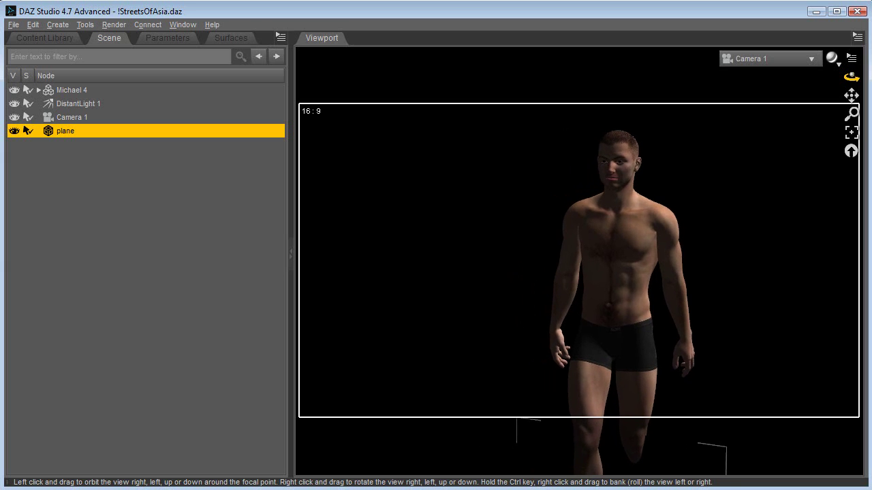
pyautogui.moveTo(851, 77); pyautogui.dragTo(859, 79)
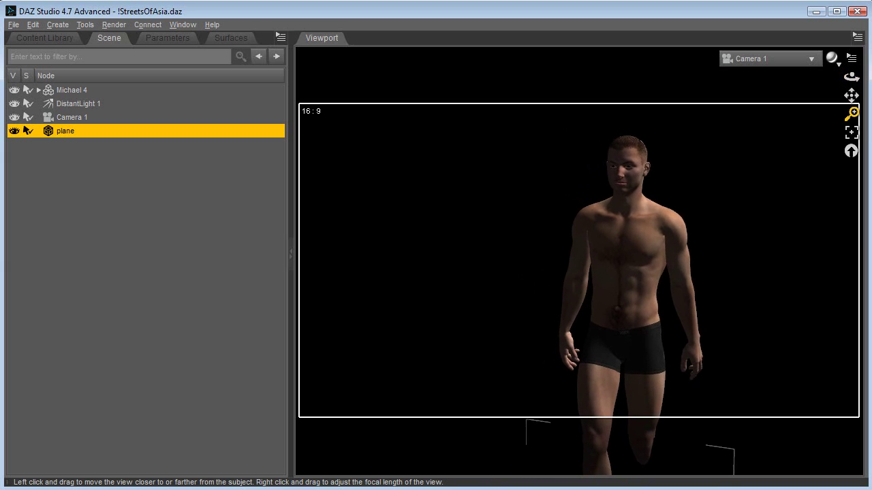
pyautogui.moveTo(852, 114); pyautogui.dragTo(840, 117)
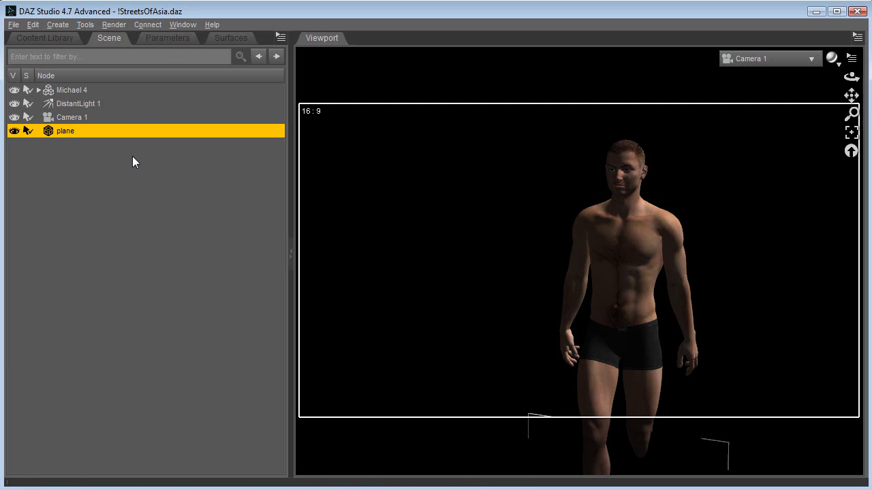
# Scale the plane to X 160%, Z 90% and overall Scale 229%.
pyautogui.click(167, 39)
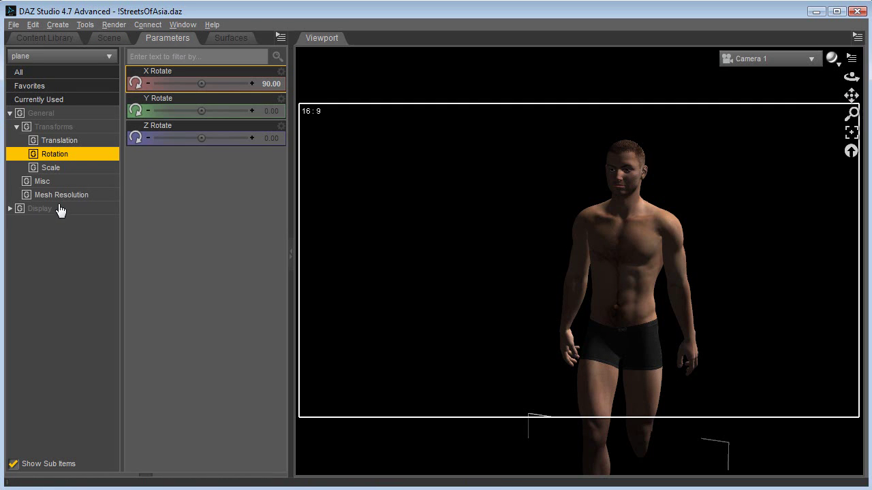
pyautogui.click(34, 115)
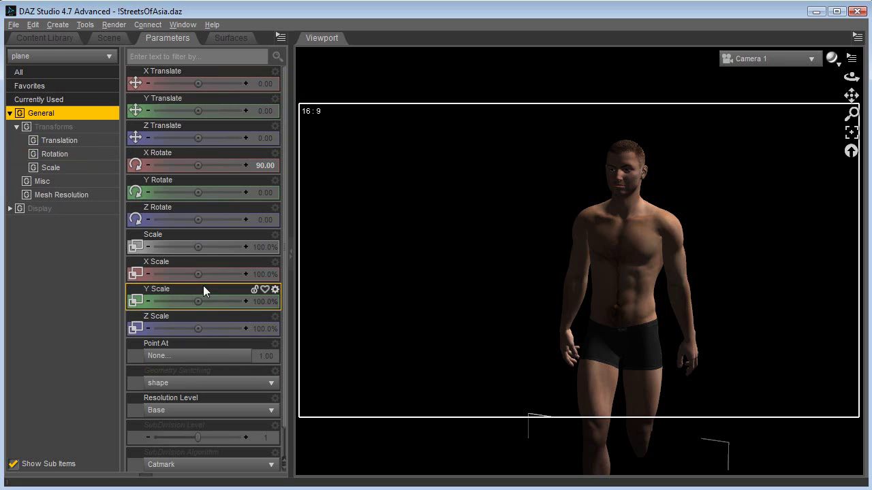
pyautogui.click(254, 275)
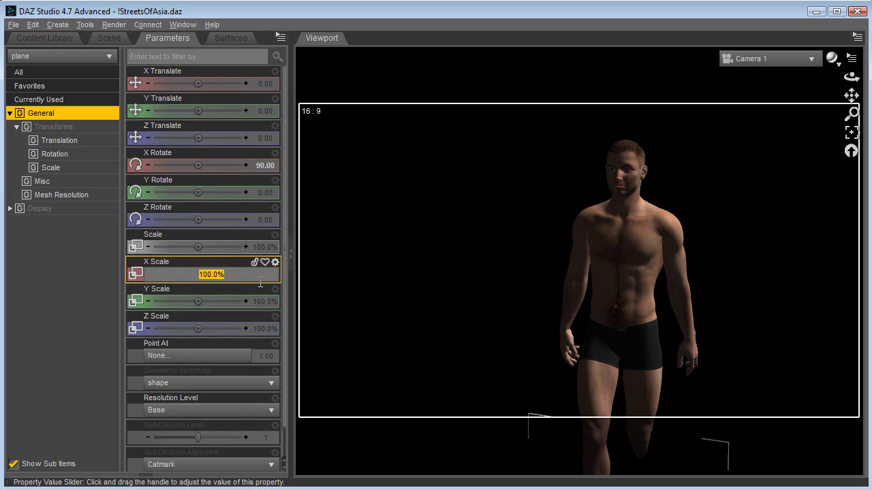
pyautogui.write('160')
pyautogui.press('Return')
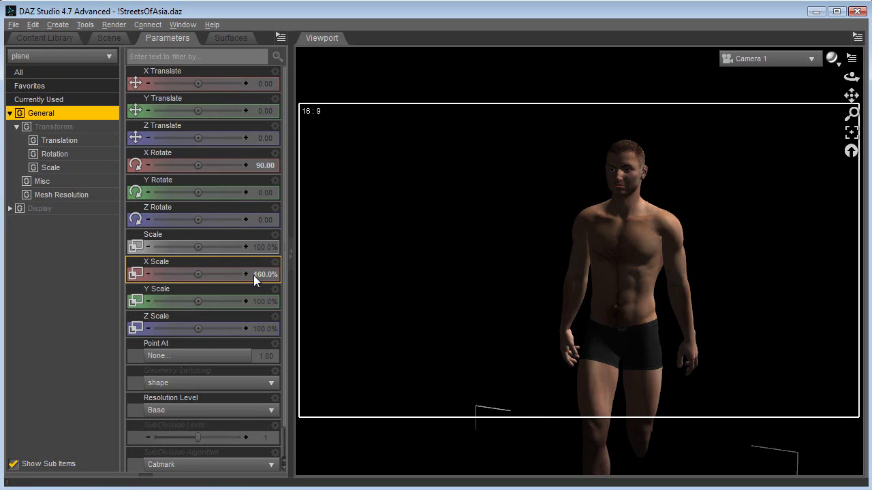
pyautogui.click(261, 329)
pyautogui.write('90')
pyautogui.press('Return')
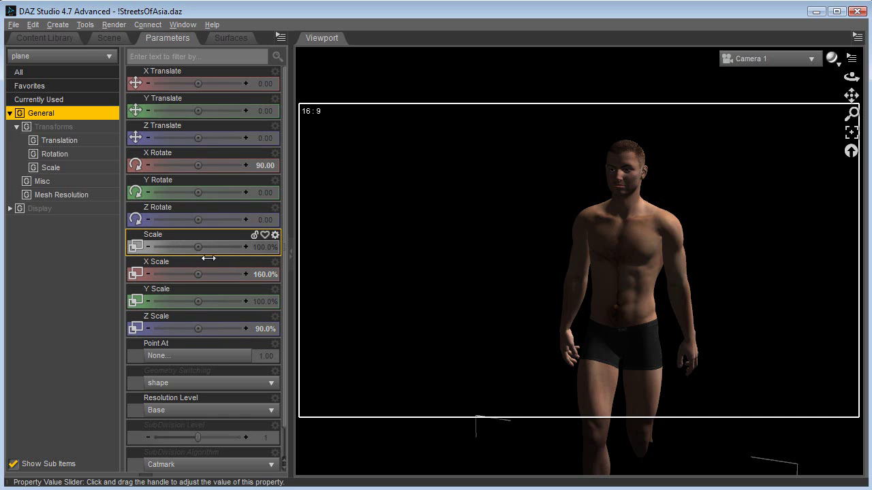
pyautogui.moveTo(208, 258); pyautogui.dragTo(235, 258)
# Move the plane back to Z -179.89, keep Y Rotate at 0, and raise it behind Michael 4.
pyautogui.moveTo(198, 137)
pyautogui.mouseDown()
pyautogui.moveTo(219, 137)
pyautogui.moveTo(198, 138)
pyautogui.mouseUp()
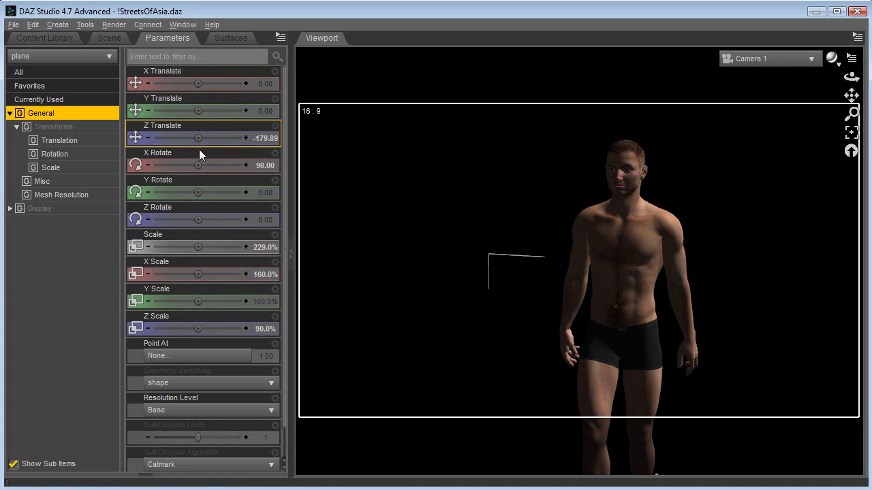
pyautogui.moveTo(209, 203); pyautogui.dragTo(211, 202)
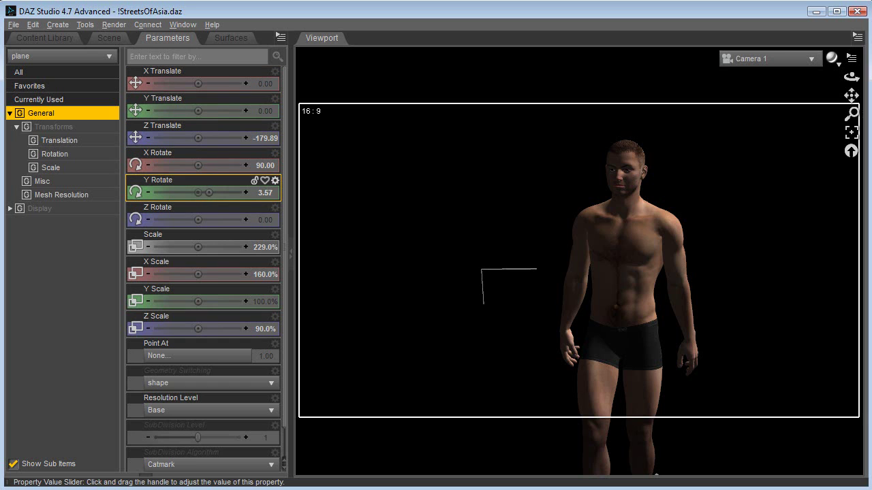
pyautogui.click(271, 195)
pyautogui.write('0')
pyautogui.press('Return')
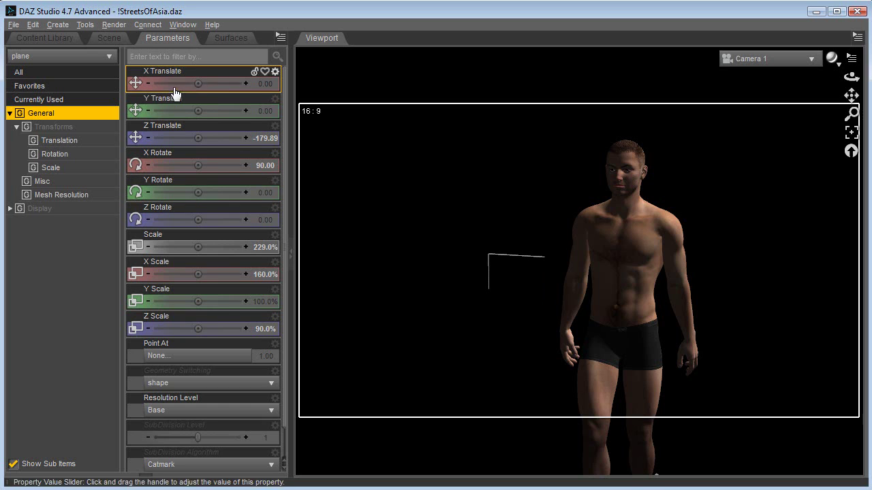
pyautogui.moveTo(208, 122); pyautogui.dragTo(243, 121)
# Map the courtyard image to the plane's Diffuse Color and zero Diffuse Strength, Glossiness and Specular.
pyautogui.click(111, 38)
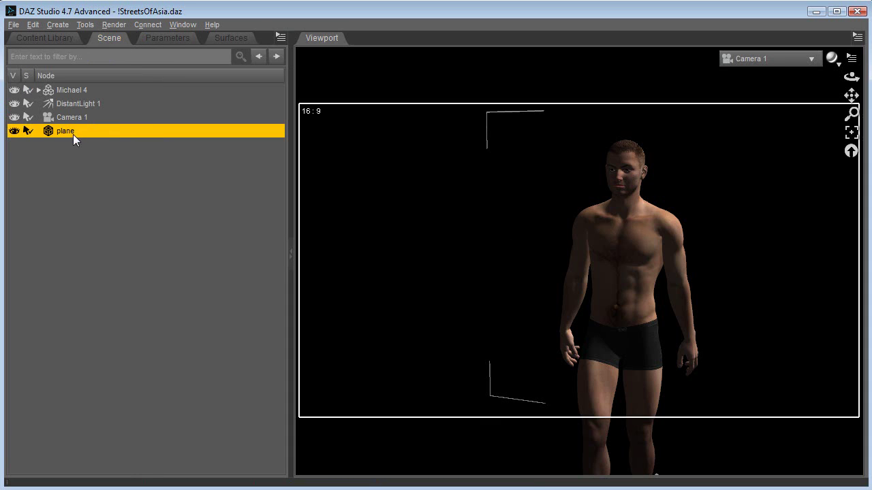
pyautogui.click(230, 38)
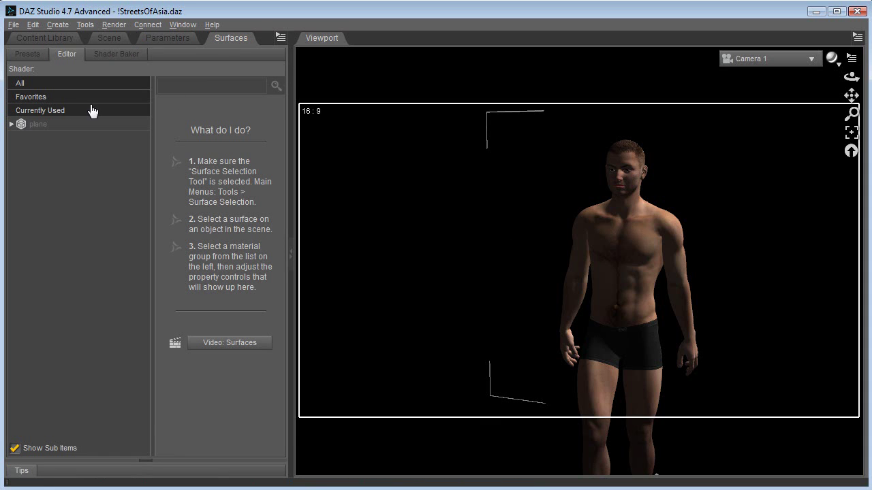
pyautogui.click(37, 126)
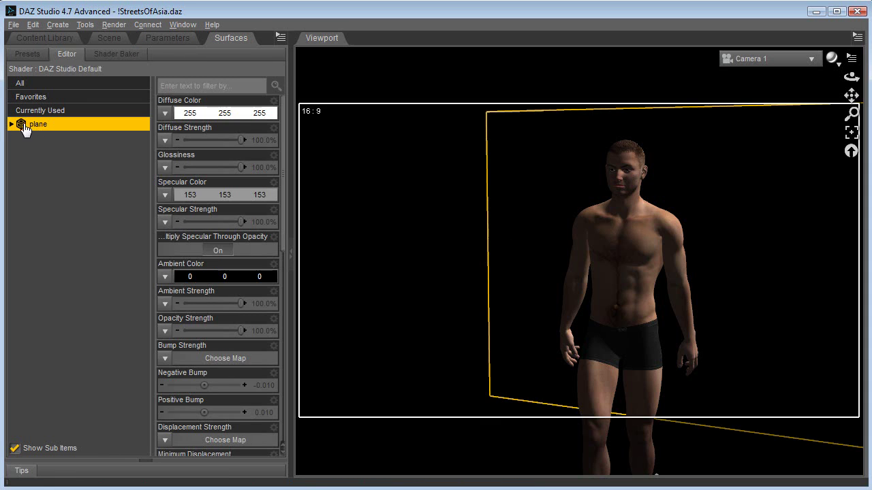
pyautogui.click(167, 117)
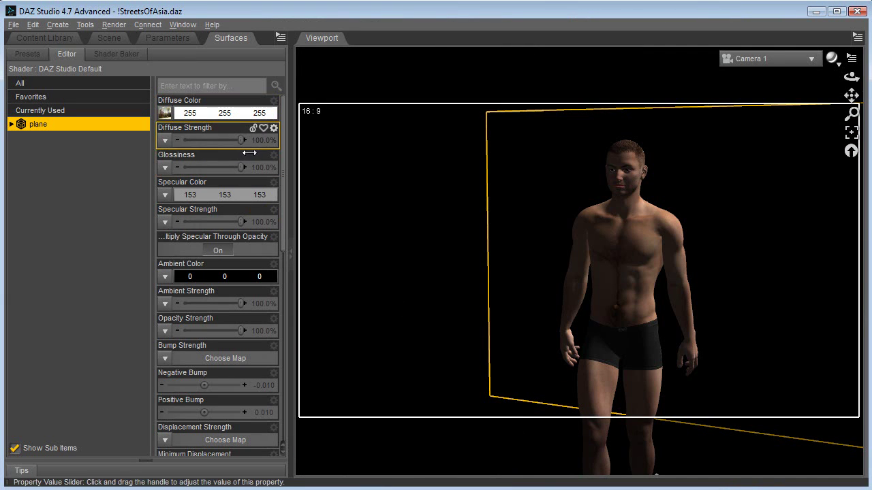
pyautogui.moveTo(249, 153); pyautogui.dragTo(136, 150)
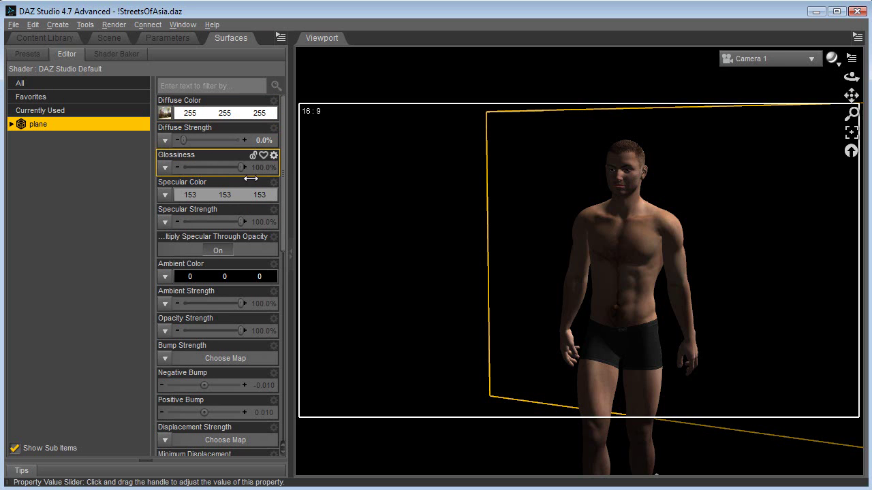
pyautogui.moveTo(251, 178); pyautogui.dragTo(185, 195)
pyautogui.moveTo(246, 232); pyautogui.dragTo(132, 229)
# Set the plane's Ambient Color to white at about 39.3% strength.
pyautogui.click(214, 279)
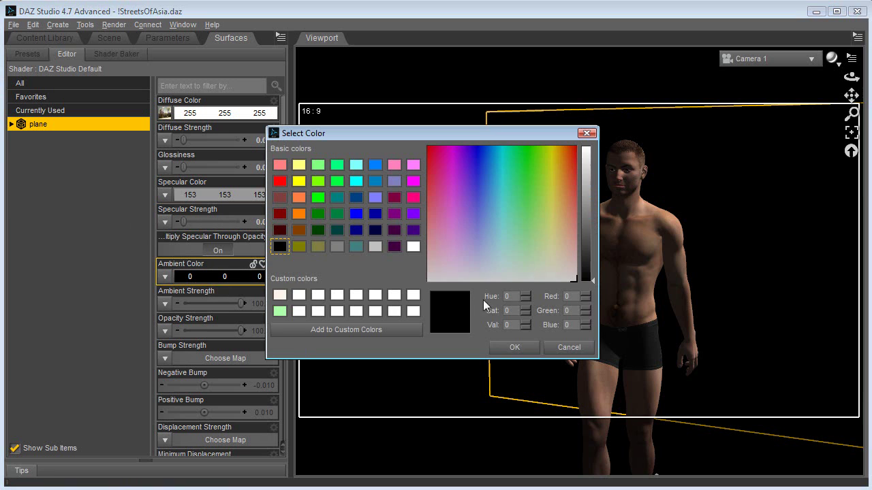
pyautogui.click(428, 257)
pyautogui.click(514, 347)
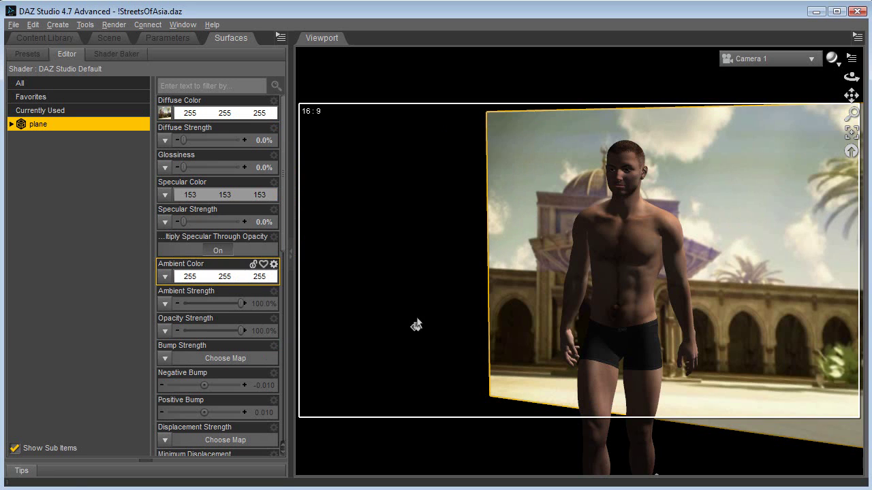
pyautogui.moveTo(249, 316); pyautogui.dragTo(273, 318)
pyautogui.click(121, 38)
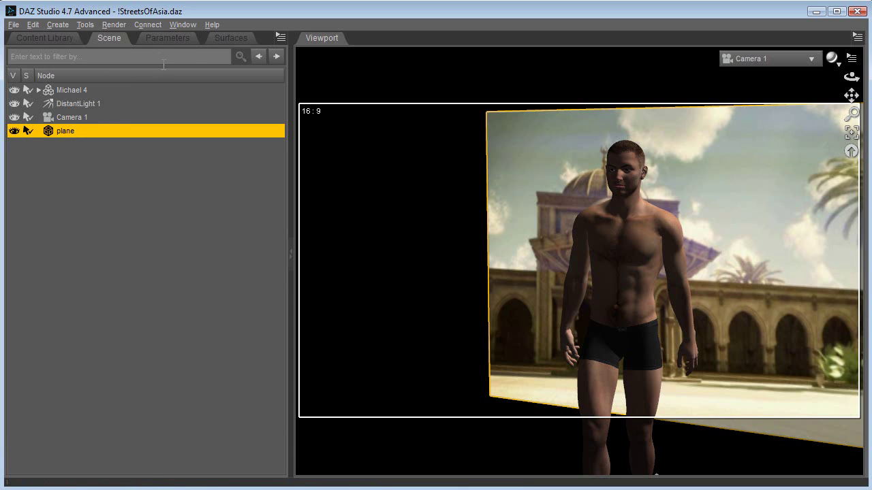
# Tilt and slide the backdrop plane left, scale it to 258.7%, then select Camera 1.
pyautogui.click(165, 38)
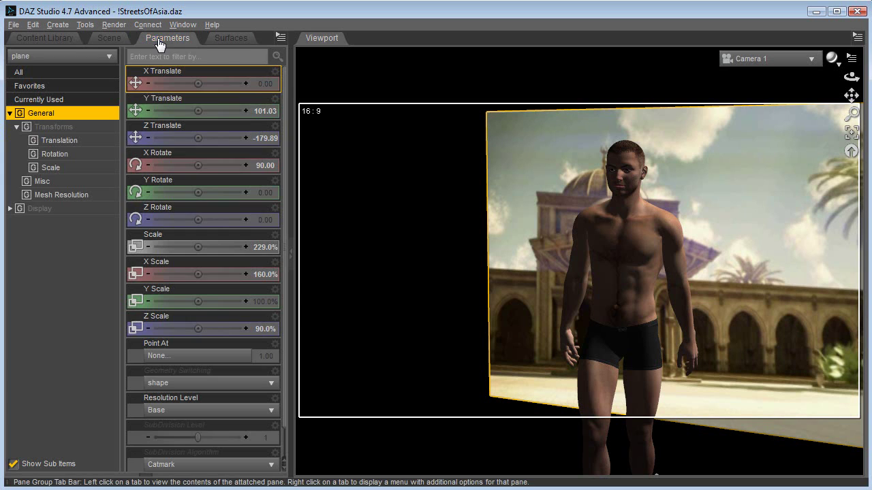
pyautogui.click(89, 25)
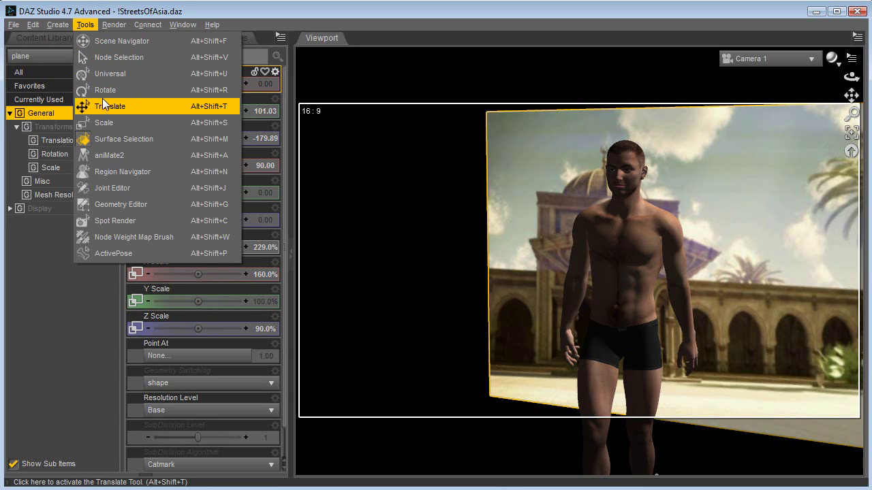
pyautogui.click(104, 92)
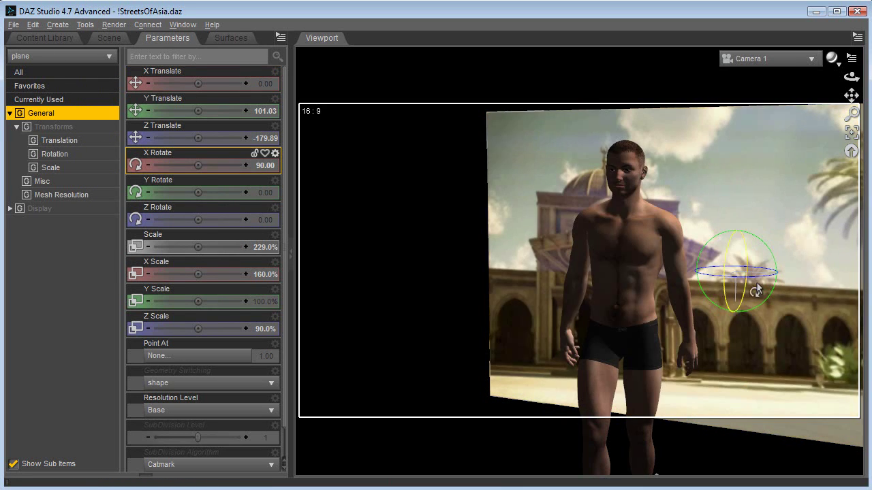
pyautogui.moveTo(752, 291)
pyautogui.mouseDown()
pyautogui.moveTo(741, 284)
pyautogui.moveTo(757, 278)
pyautogui.moveTo(758, 288)
pyautogui.mouseUp()
pyautogui.moveTo(199, 88); pyautogui.dragTo(177, 87)
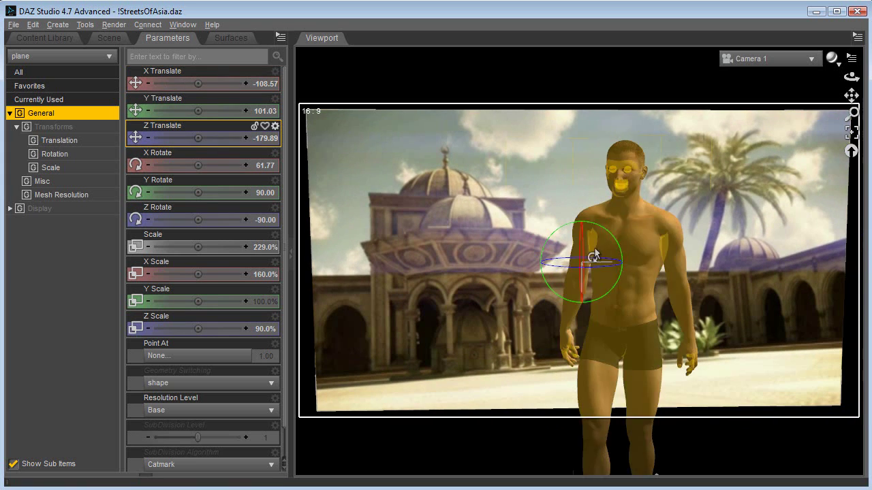
pyautogui.moveTo(591, 251); pyautogui.dragTo(587, 244)
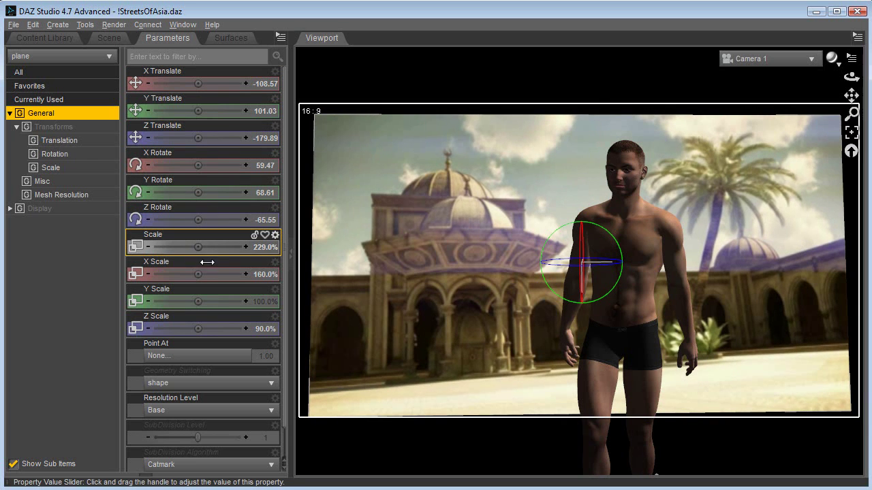
pyautogui.moveTo(208, 260)
pyautogui.mouseDown()
pyautogui.moveTo(235, 259)
pyautogui.moveTo(216, 246)
pyautogui.mouseUp()
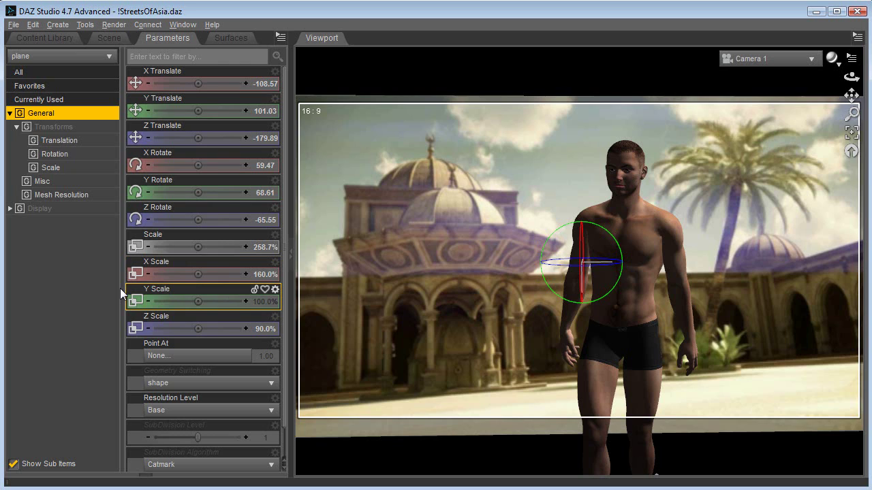
pyautogui.click(109, 38)
pyautogui.click(75, 118)
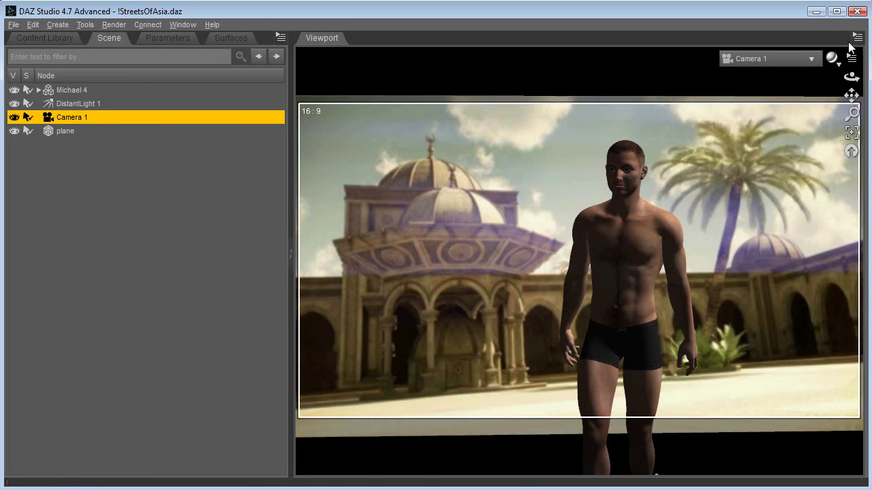
pyautogui.click(765, 60)
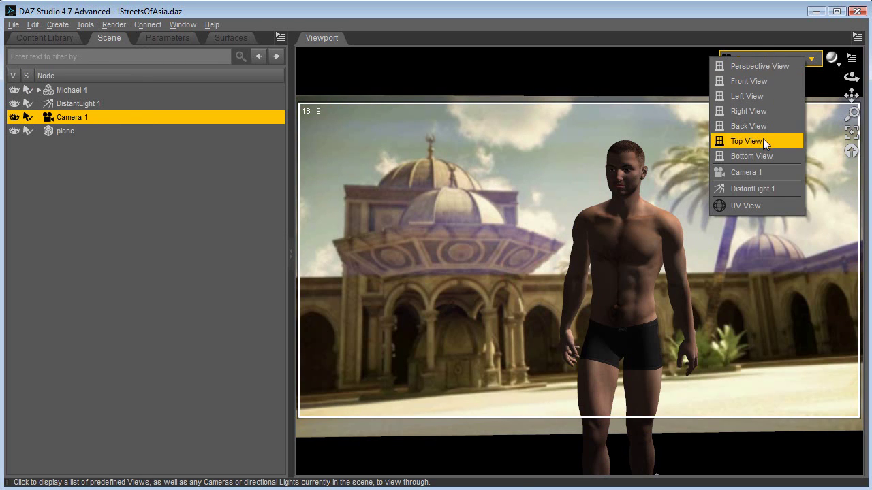
pyautogui.click(746, 188)
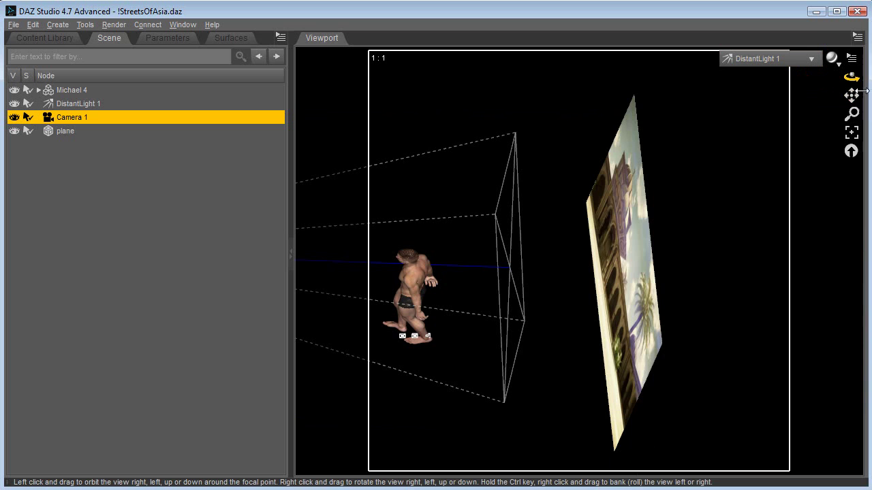
pyautogui.moveTo(851, 77); pyautogui.dragTo(810, 87)
pyautogui.click(786, 61)
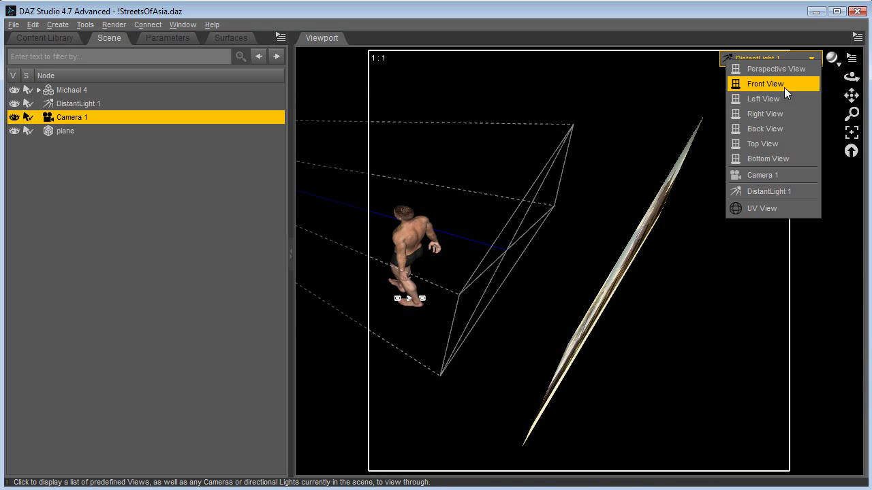
pyautogui.click(763, 175)
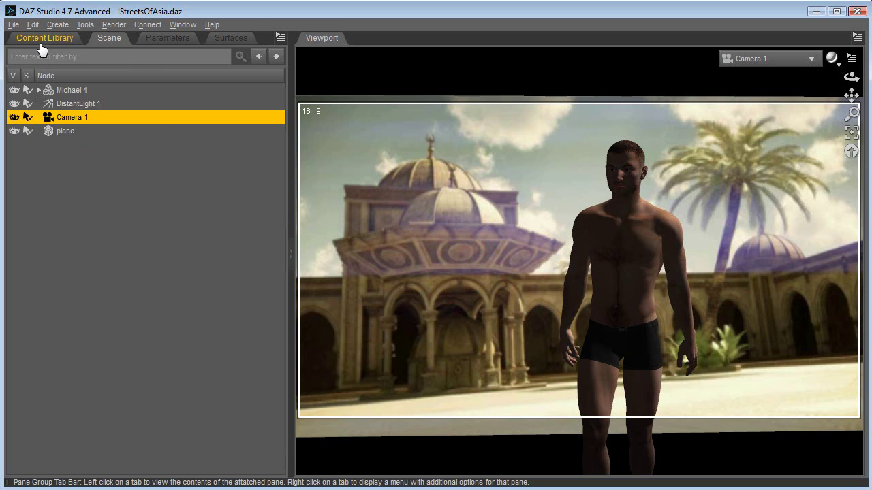
# Merge the omnifreaker UberEnvironment2 Base light into the scene and select it.
pyautogui.click(43, 38)
pyautogui.rightClick(35, 286)
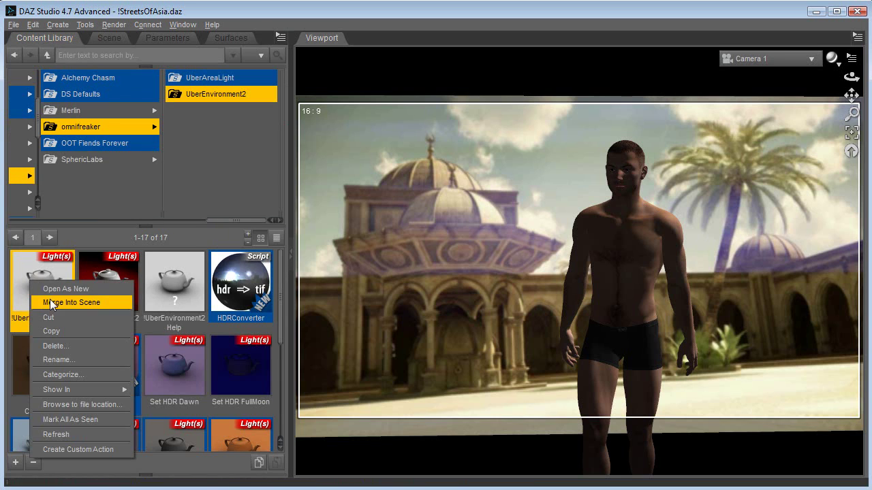
pyautogui.click(45, 302)
pyautogui.click(109, 38)
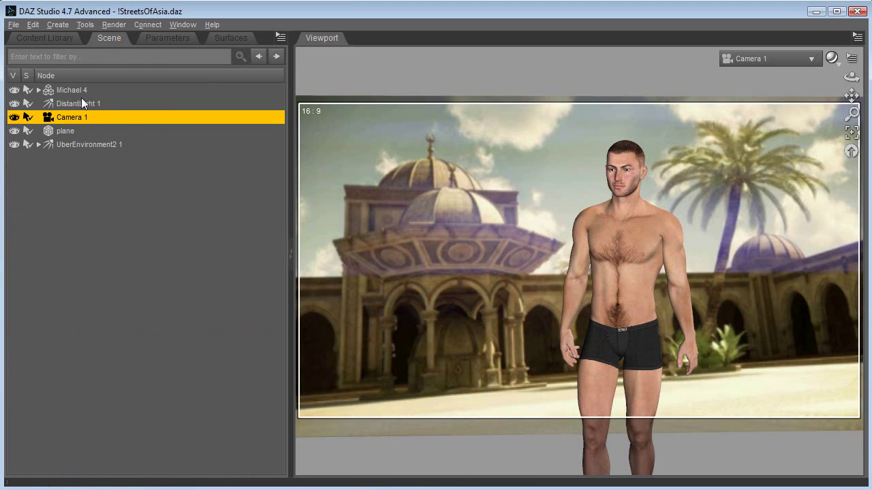
pyautogui.click(74, 143)
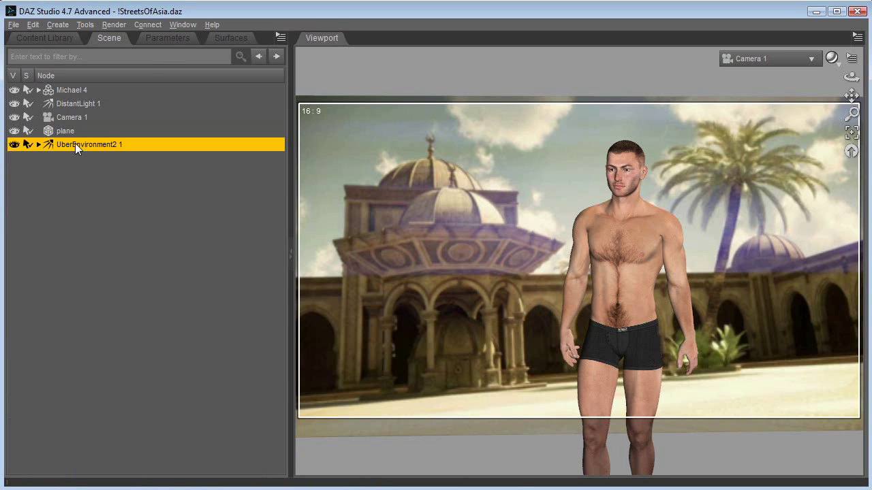
# Set UberEnvironment2 1 to 35% Intensity in Ambient (No Ray Tracing) mode.
pyautogui.click(166, 38)
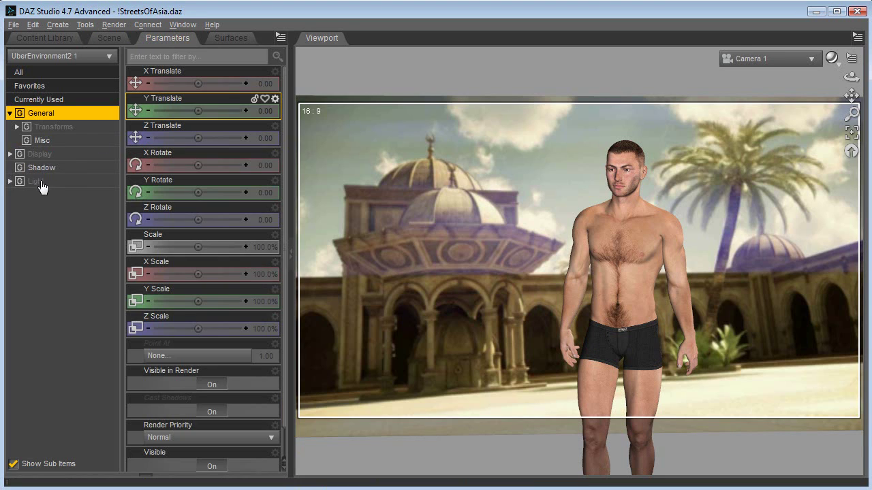
pyautogui.click(37, 182)
pyautogui.click(268, 83)
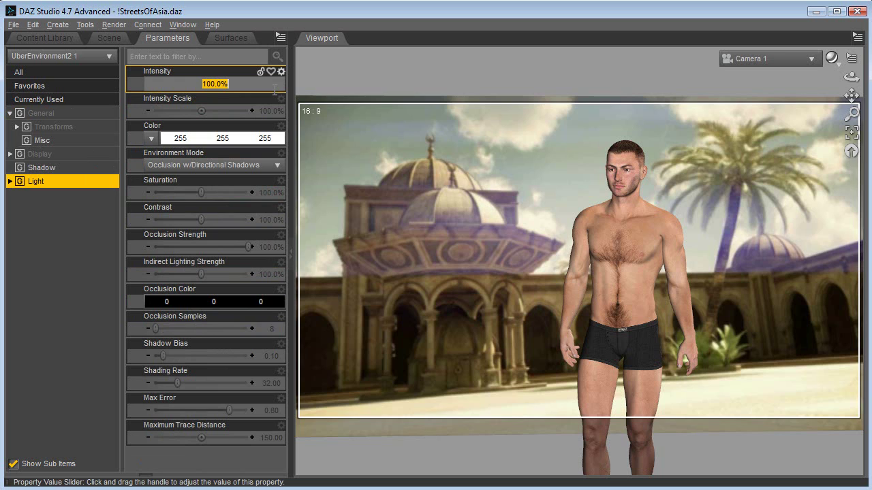
pyautogui.write('35')
pyautogui.press('Return')
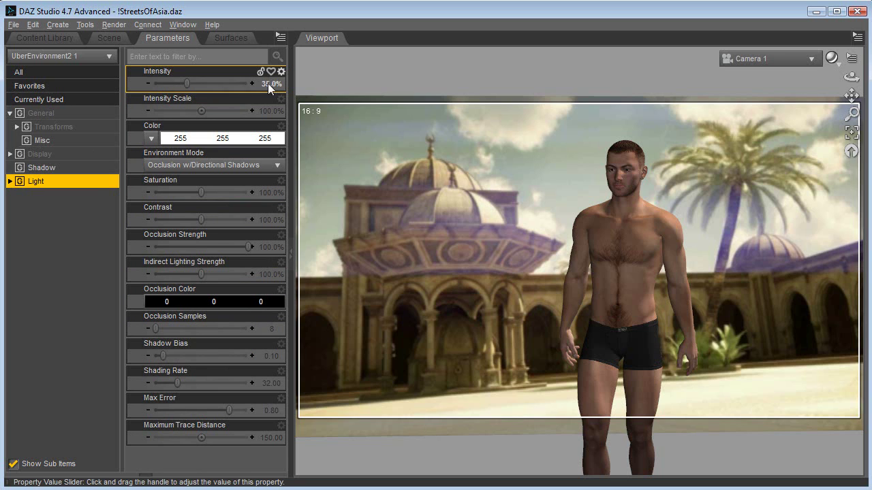
pyautogui.click(213, 166)
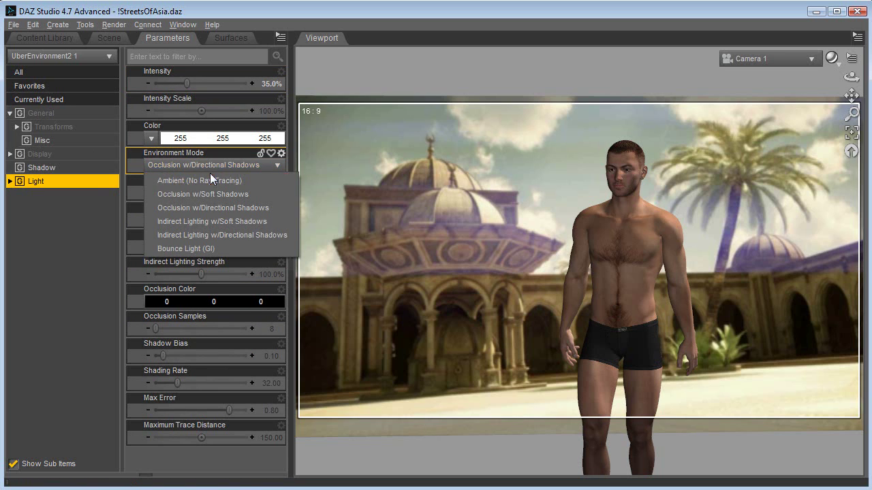
pyautogui.click(210, 180)
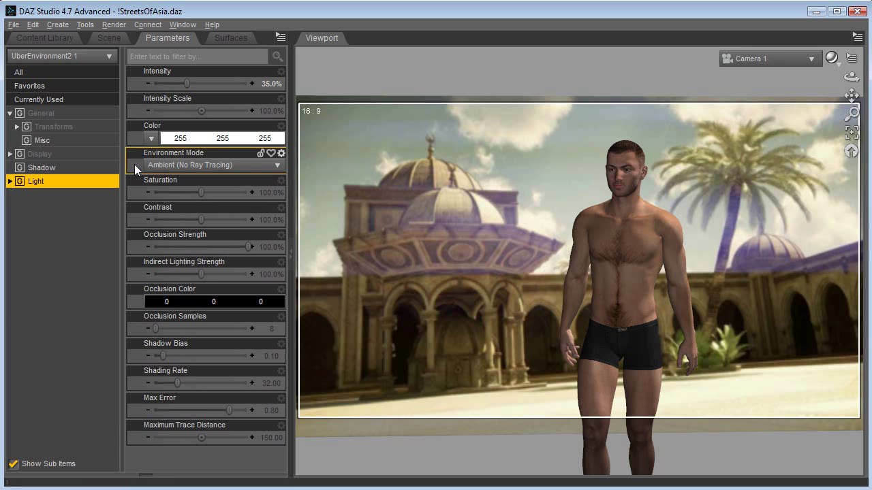
# Give the light the DSAnimPic6.jpg colour map with 50% Saturation.
pyautogui.click(152, 139)
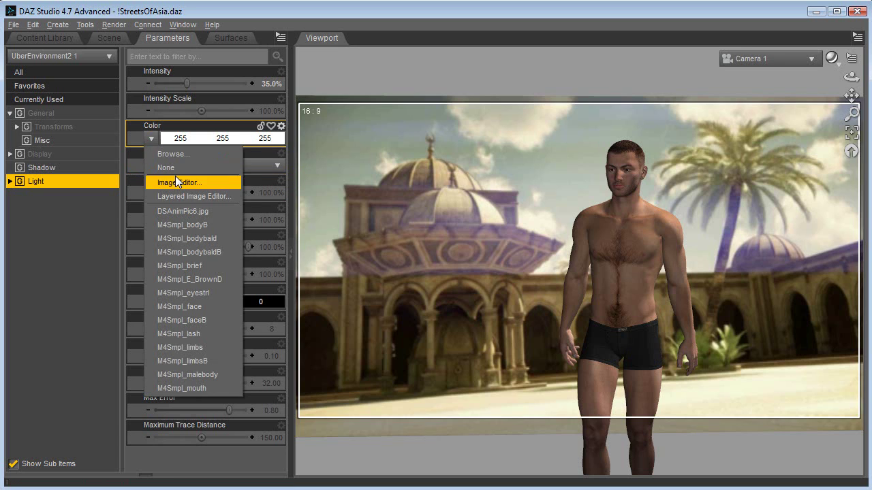
pyautogui.click(198, 210)
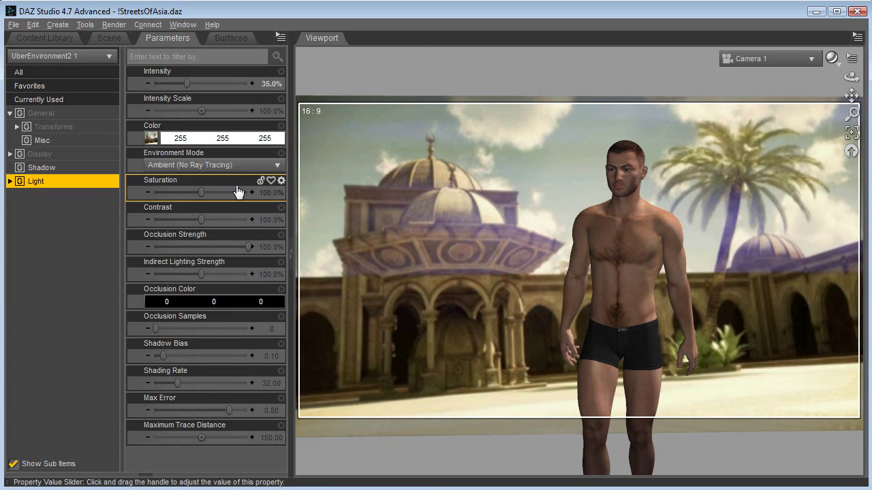
pyautogui.click(264, 194)
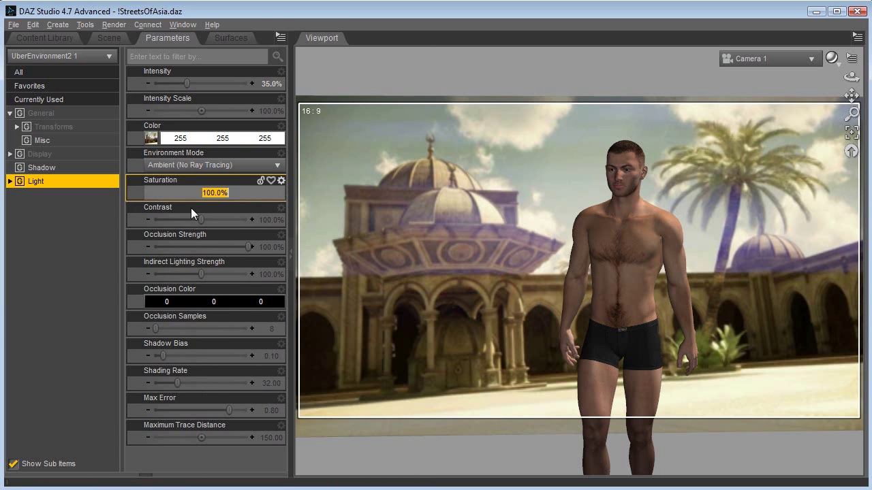
pyautogui.write('50')
pyautogui.press('Return')
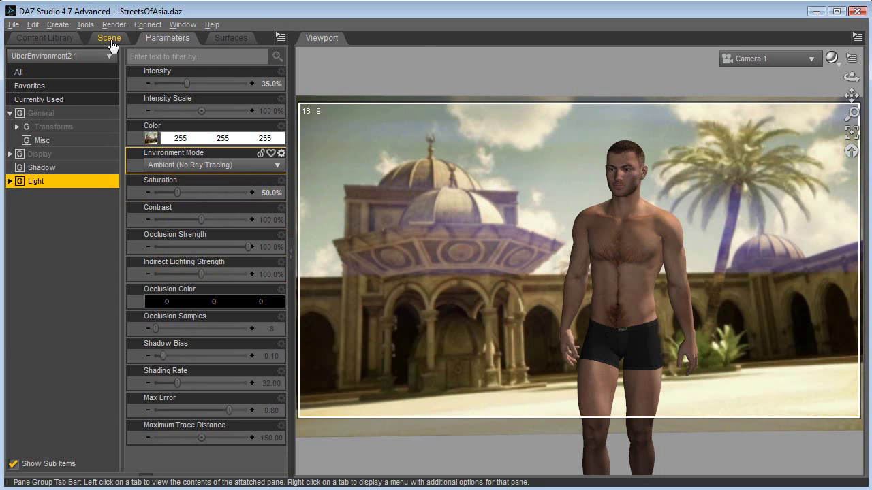
# Set the backdrop plane's Cast Shadows display setting to Off.
pyautogui.click(109, 37)
pyautogui.click(66, 132)
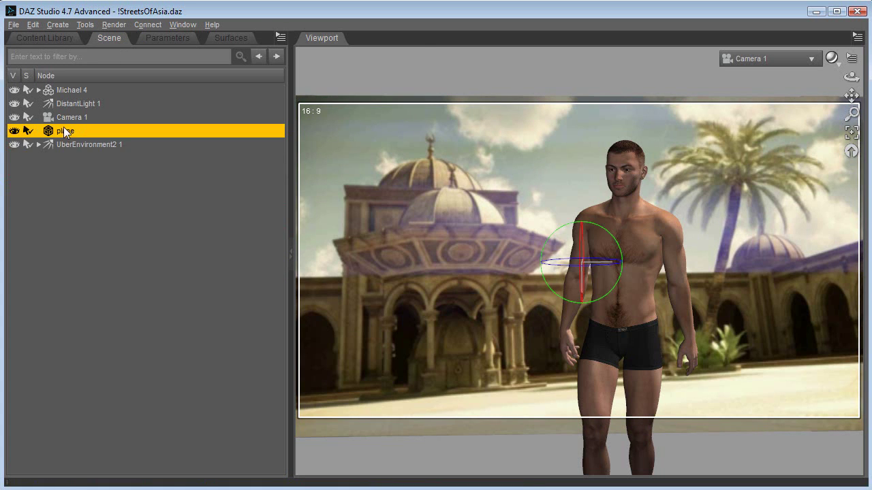
pyautogui.click(165, 37)
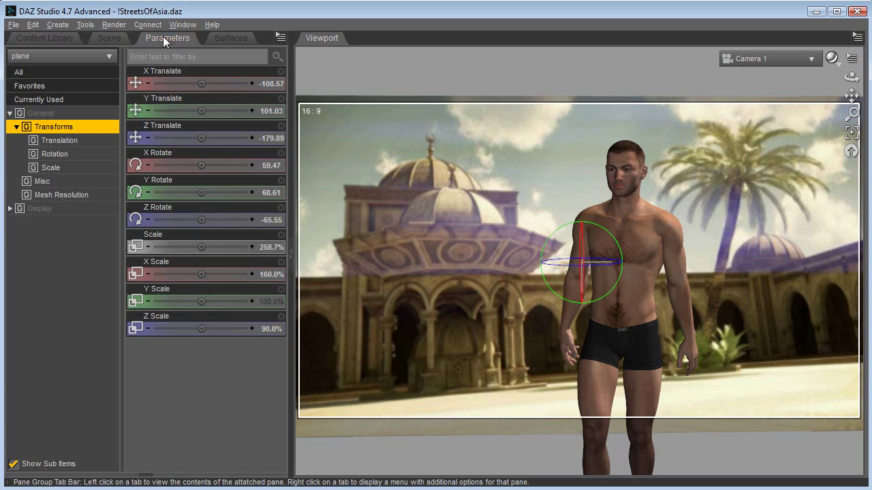
pyautogui.click(41, 115)
pyautogui.click(37, 212)
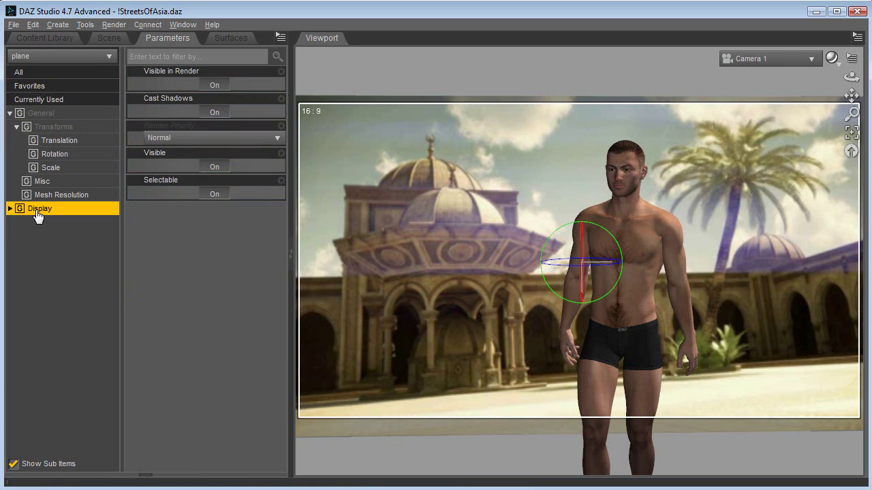
pyautogui.click(214, 113)
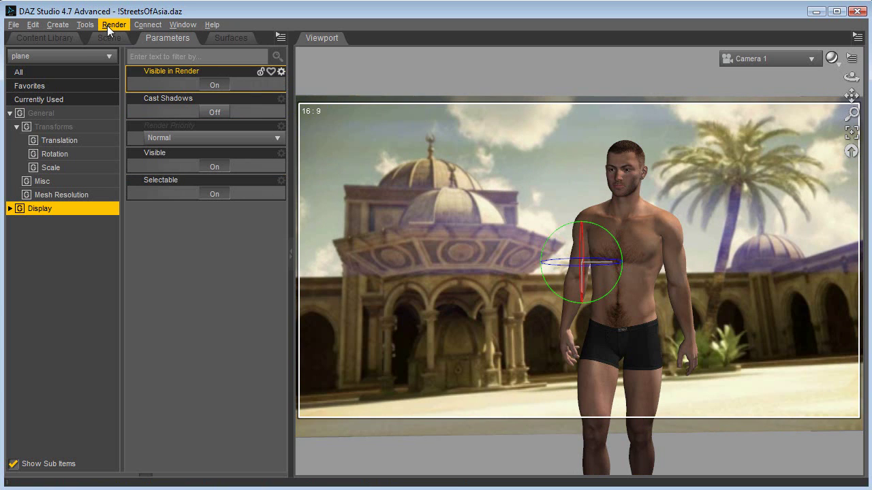
# Render the current camera view of Michael 4 and scroll through the 3.88-second result.
pyautogui.click(111, 24)
pyautogui.click(122, 42)
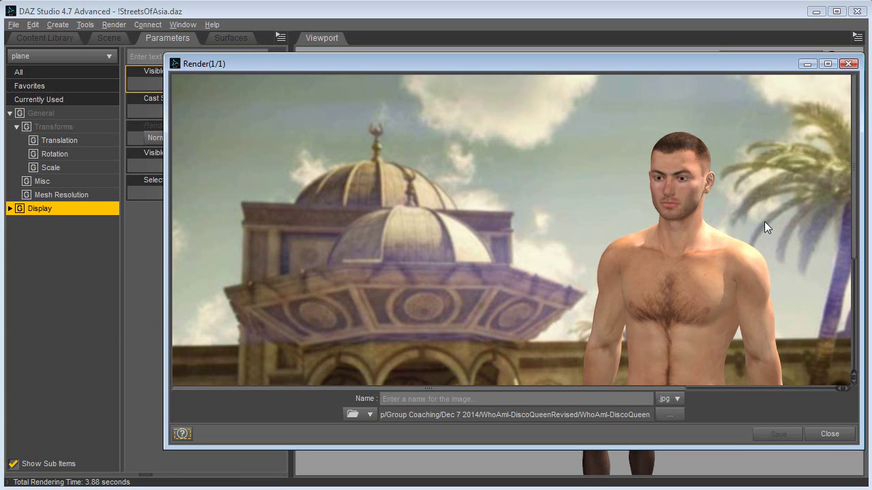
pyautogui.moveTo(859, 177); pyautogui.dragTo(858, 279)
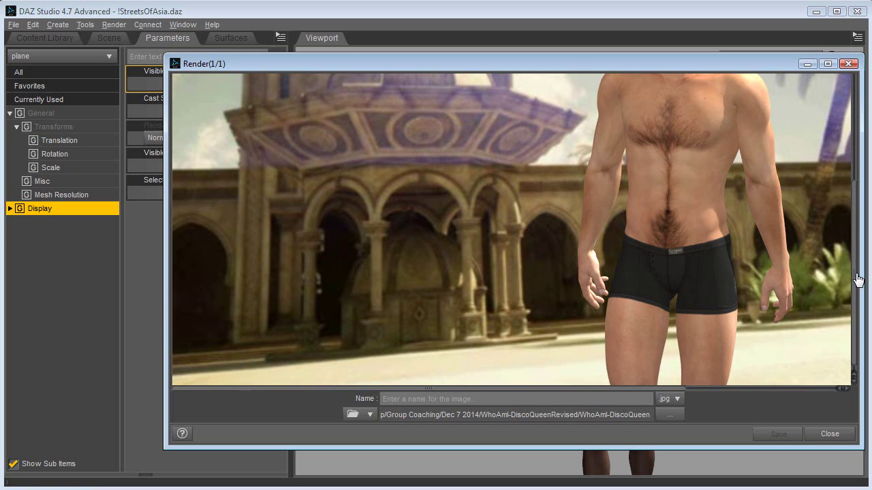
pyautogui.scroll(5, 858, 279)
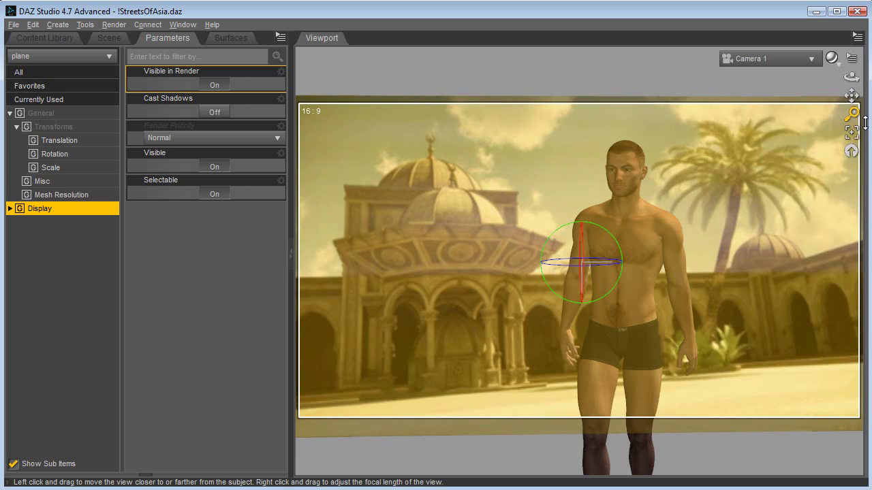
# Dolly and orbit the camera to frame Michael 4 closer, then return to the Scene node list.
pyautogui.moveTo(852, 114); pyautogui.dragTo(852, 125)
pyautogui.moveTo(852, 77); pyautogui.dragTo(852, 77)
pyautogui.moveTo(851, 114); pyautogui.dragTo(852, 116)
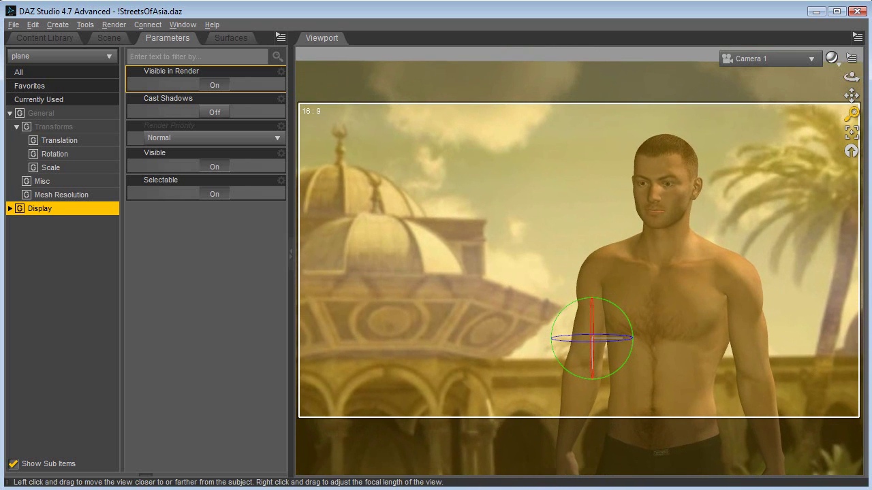
pyautogui.moveTo(852, 77); pyautogui.dragTo(851, 77)
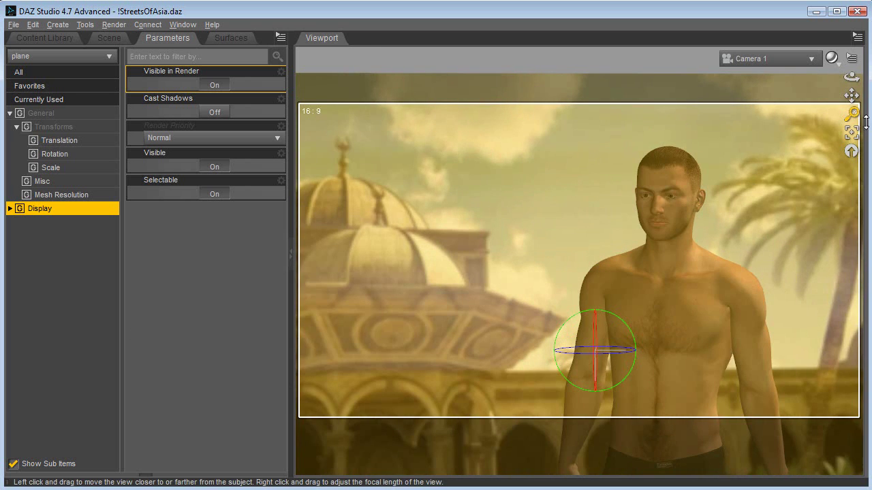
pyautogui.moveTo(851, 77); pyautogui.dragTo(852, 77)
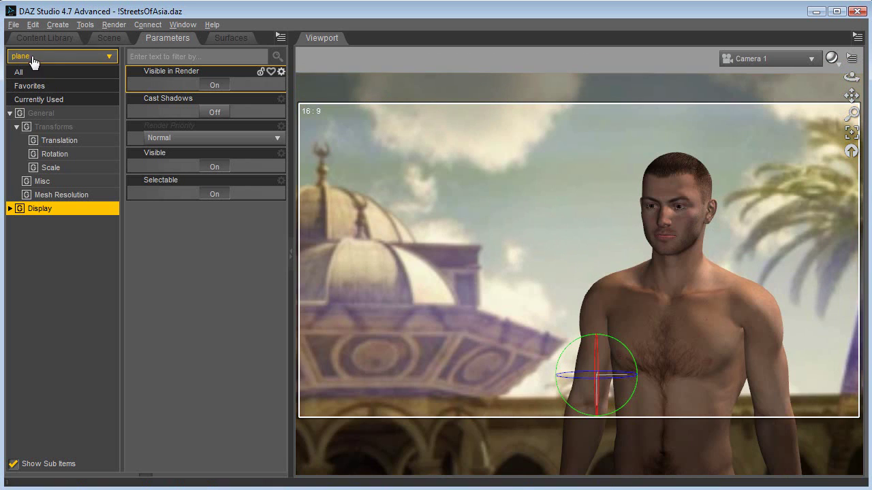
pyautogui.click(109, 38)
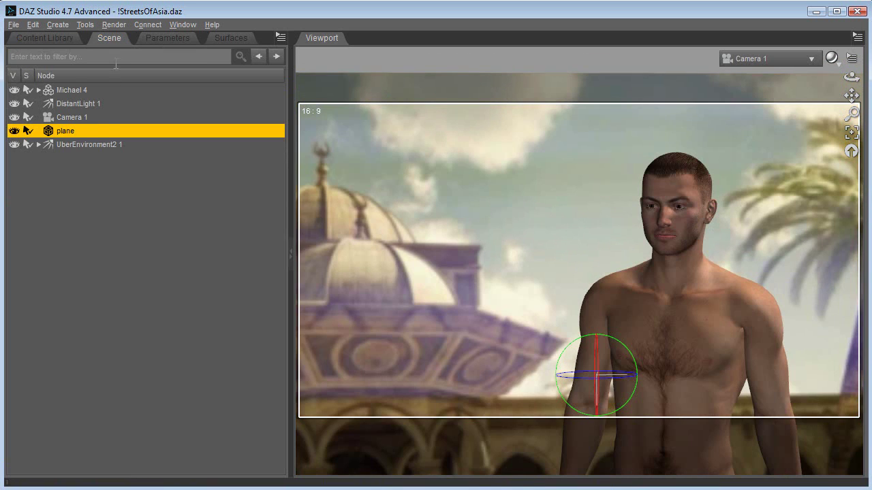
# Show Camera 1's Camera parameters: 187.60 mm focal length, depth of field Off, f/stop 22.
pyautogui.click(71, 117)
pyautogui.click(151, 39)
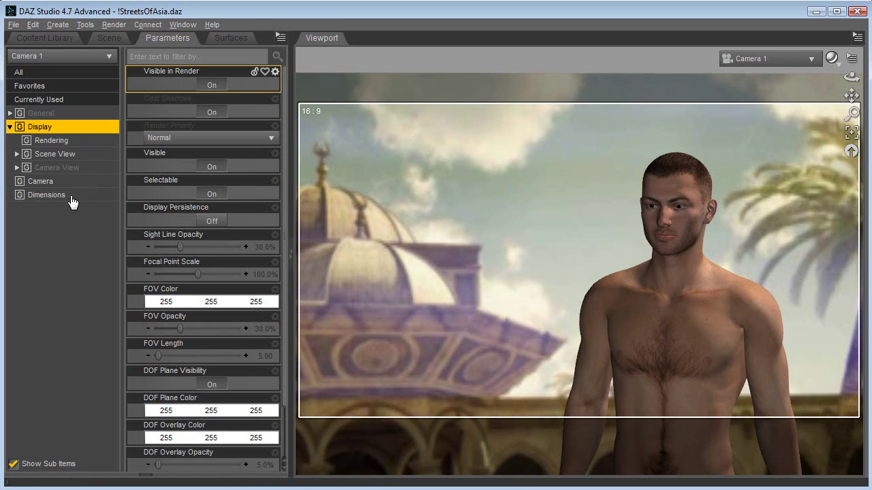
pyautogui.click(41, 181)
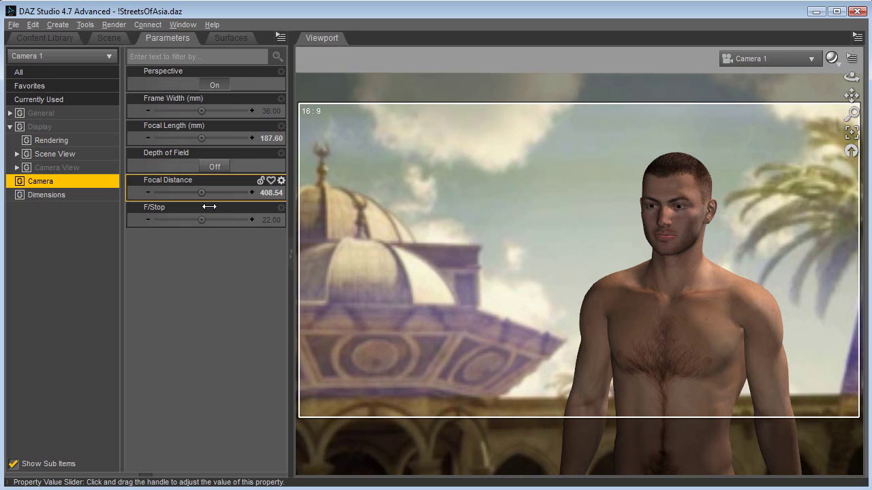
pyautogui.click(112, 25)
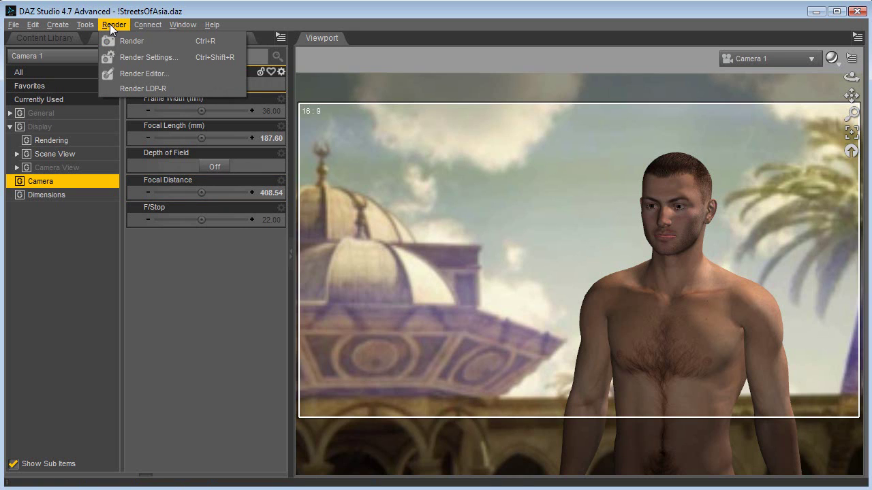
# Review the low pixel samples in Render Settings > Sampling, then close the dialog.
pyautogui.click(133, 57)
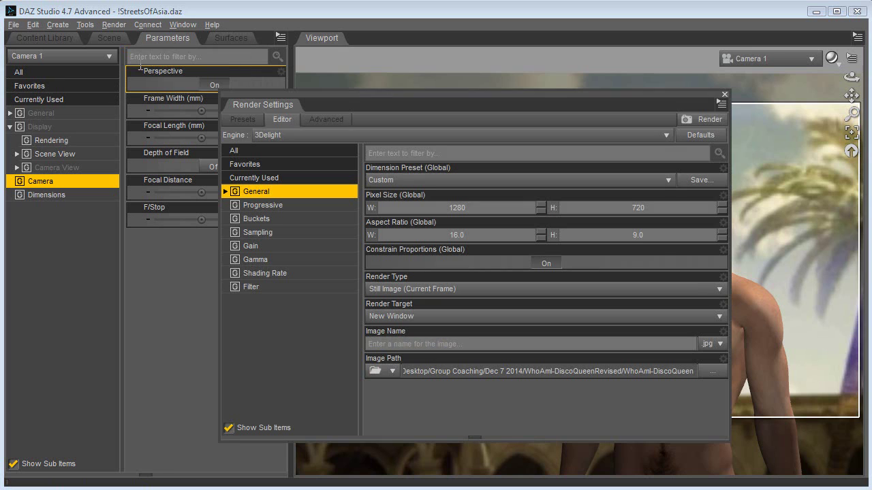
pyautogui.click(259, 233)
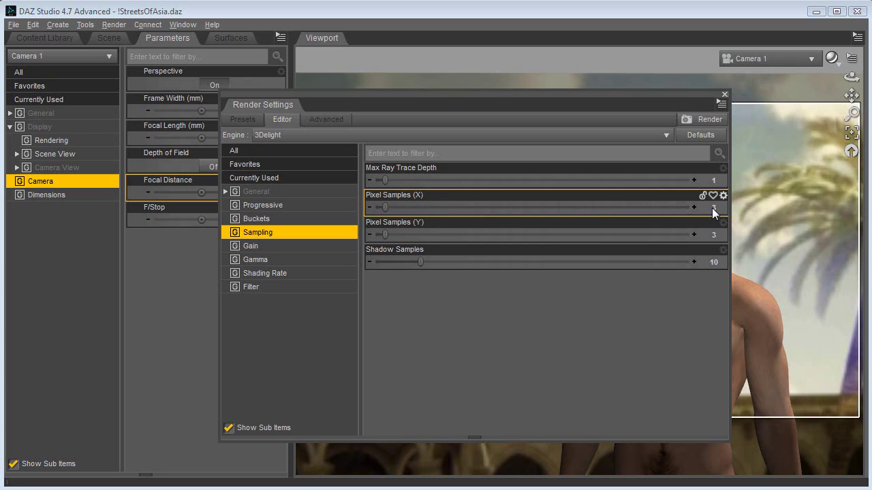
pyautogui.click(725, 96)
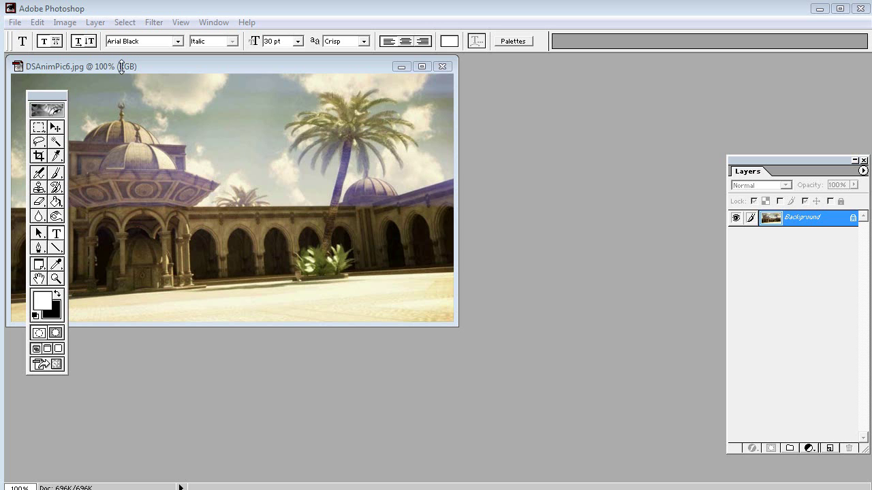
# Apply a Gaussian Blur with radius 3 pixels to the courtyard image.
pyautogui.moveTo(106, 64); pyautogui.dragTo(163, 83)
pyautogui.click(154, 22)
pyautogui.moveTo(183, 74)
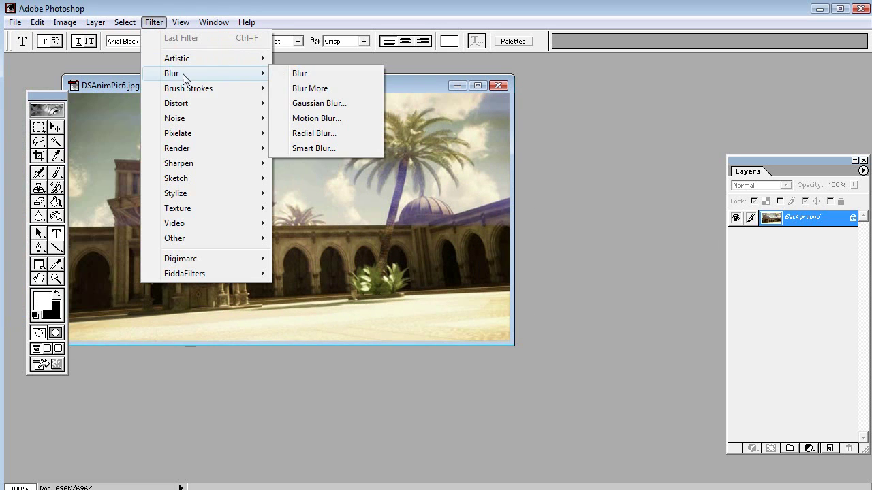
pyautogui.click(306, 105)
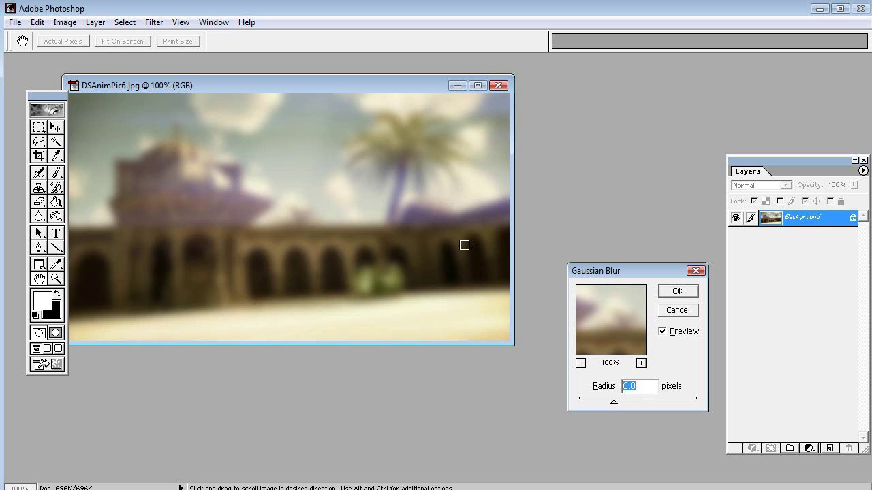
pyautogui.write('4')
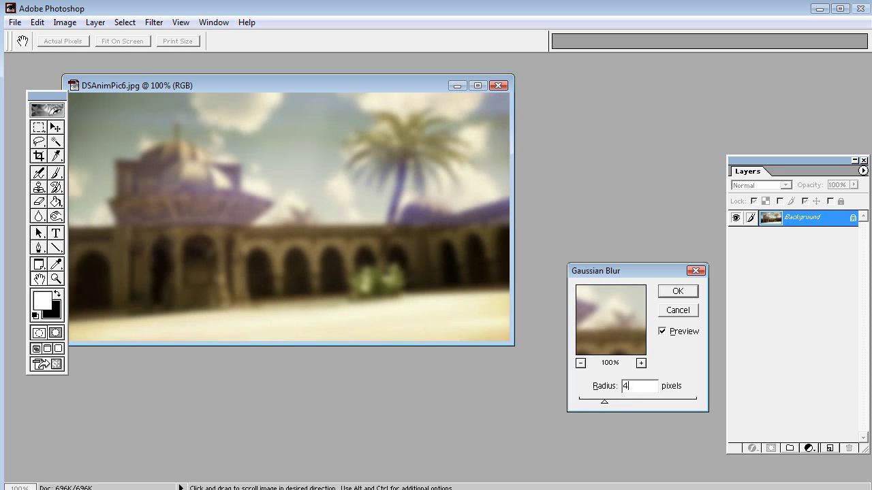
pyautogui.press('BackSpace')
pyautogui.write('3')
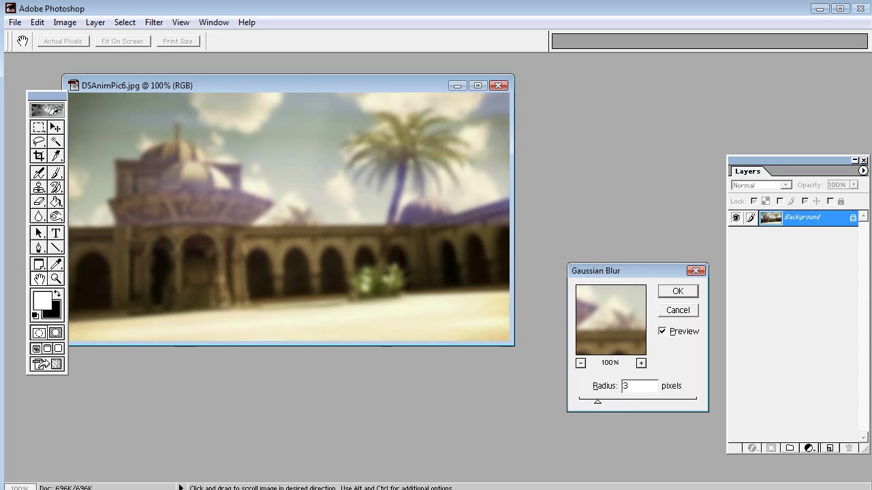
pyautogui.click(678, 291)
pyautogui.press('t')
# Save the blurred image as DSAnimPic6_DOF.jpg at maximum JPEG quality.
pyautogui.click(15, 22)
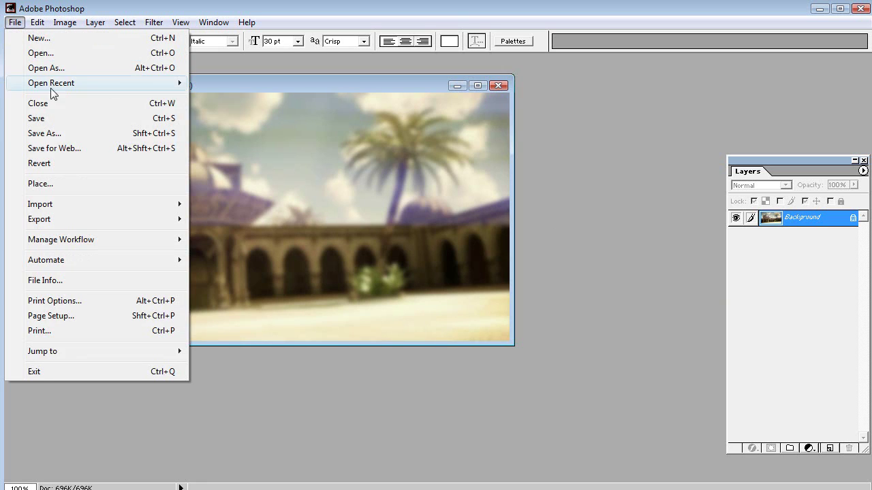
pyautogui.click(53, 135)
pyautogui.click(359, 107)
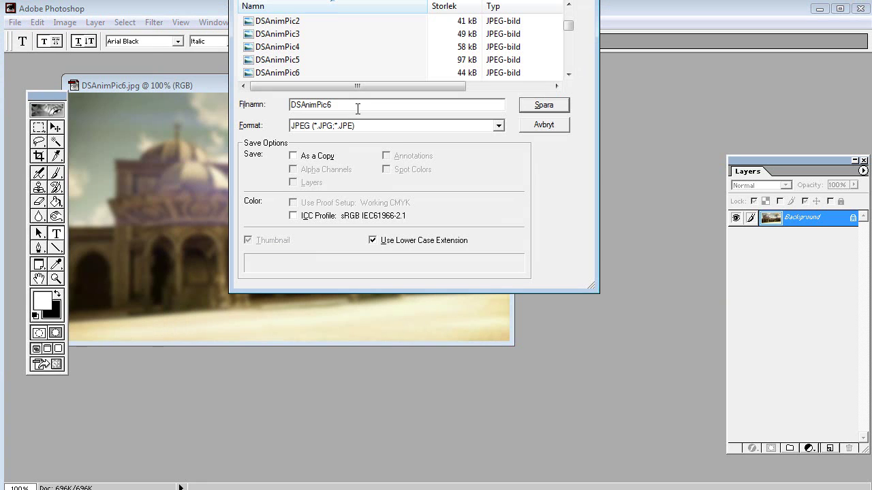
pyautogui.write('_DOF')
pyautogui.click(544, 105)
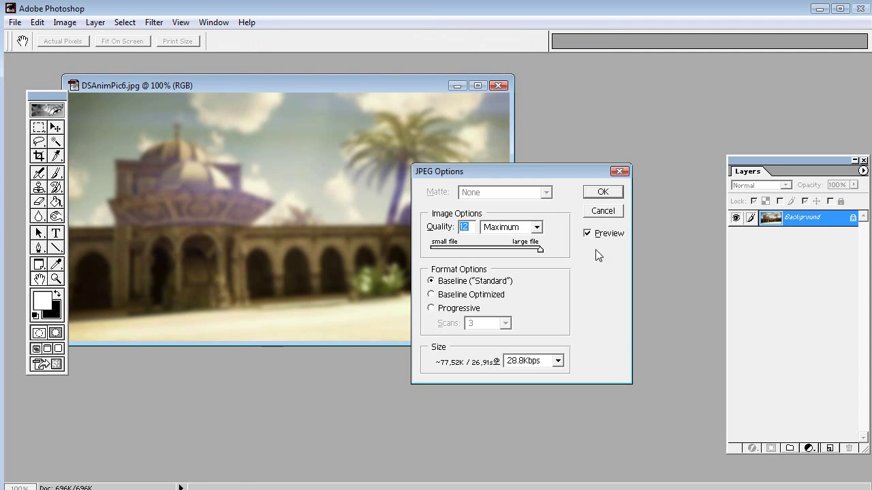
pyautogui.click(601, 193)
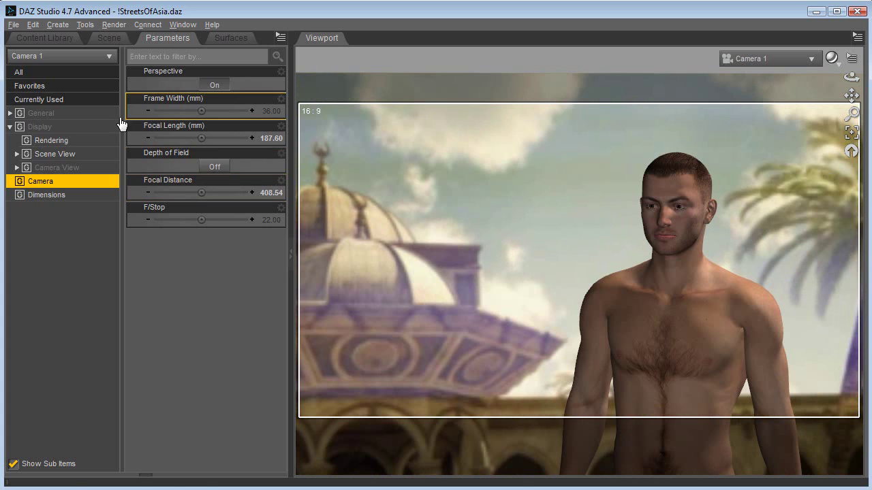
# Load DSAnimPic6_DOF.jpg as the backdrop plane's Diffuse Color texture.
pyautogui.click(109, 37)
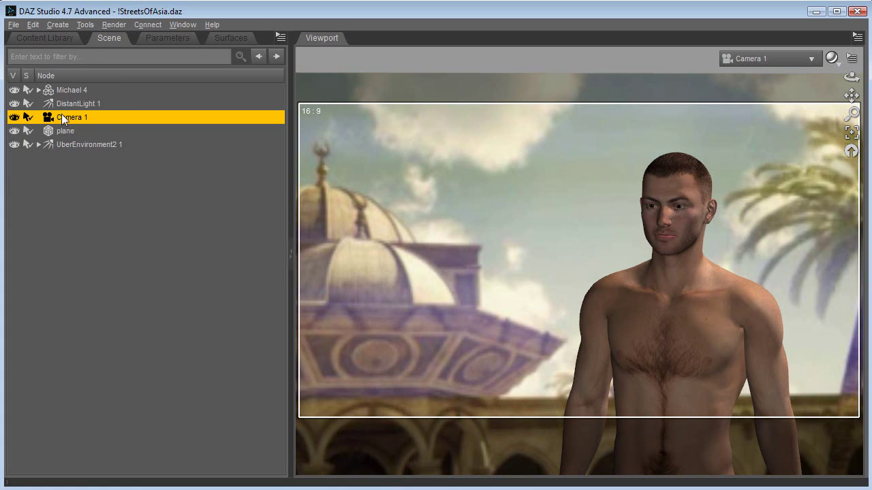
pyautogui.click(66, 130)
pyautogui.click(228, 37)
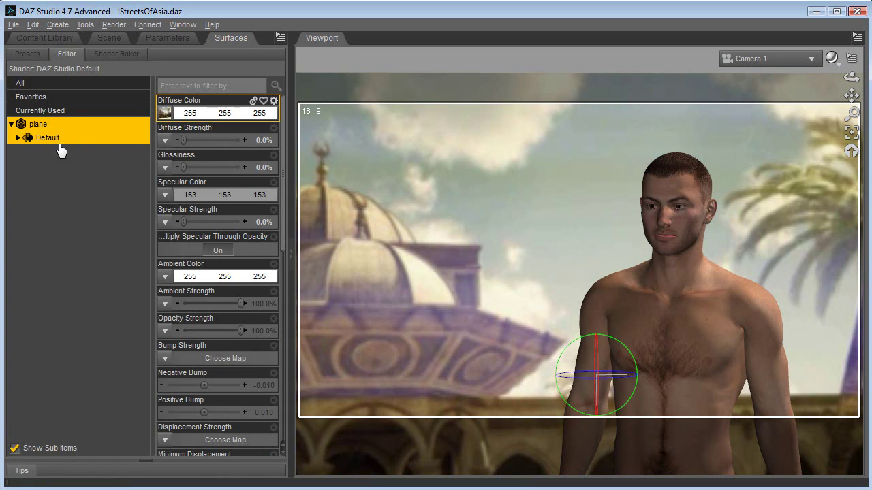
pyautogui.click(164, 113)
pyautogui.click(174, 132)
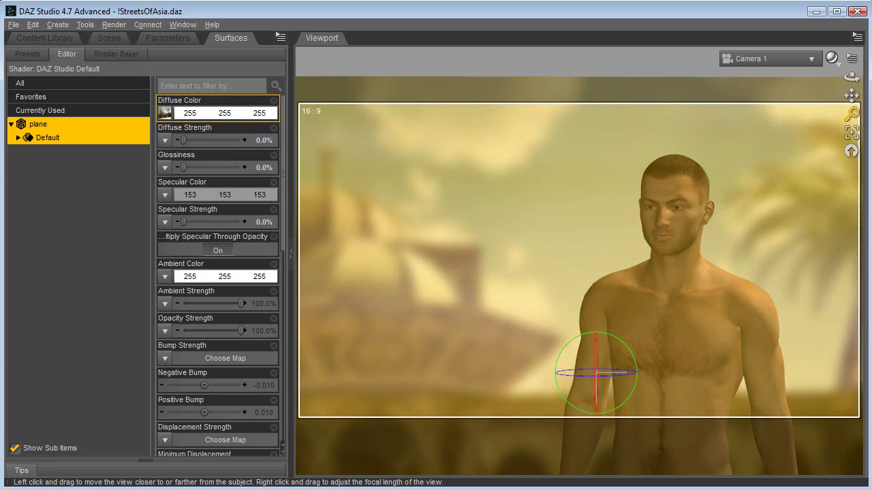
# Pull the camera back and orbit slightly to show more of Michael 4.
pyautogui.moveTo(852, 114); pyautogui.dragTo(853, 122)
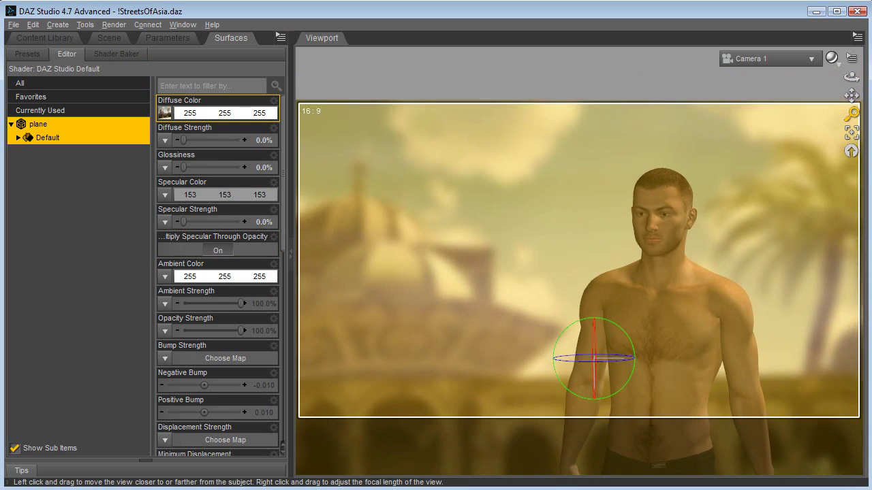
pyautogui.hotkey('ctrl', 'z')
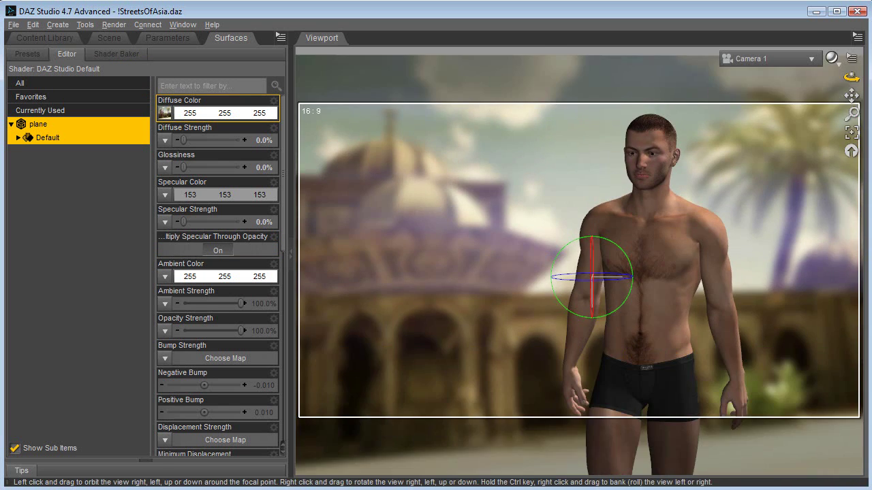
pyautogui.moveTo(852, 114); pyautogui.dragTo(852, 121)
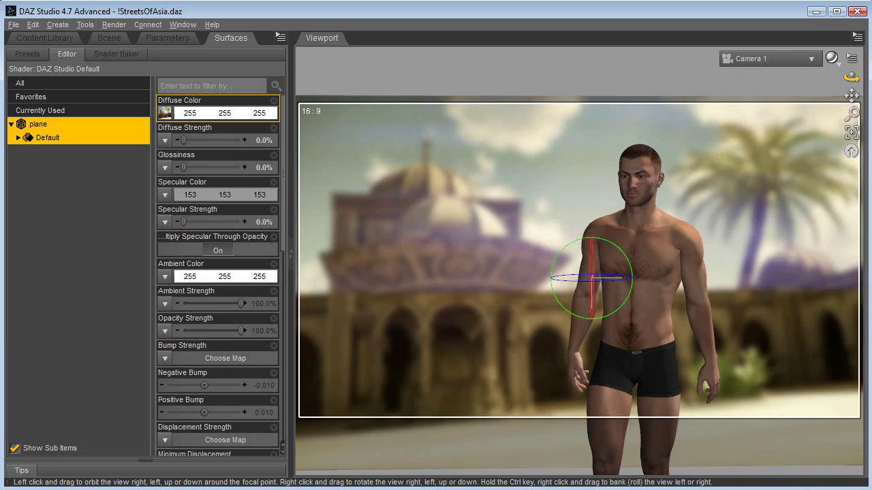
pyautogui.moveTo(852, 77); pyautogui.dragTo(848, 78)
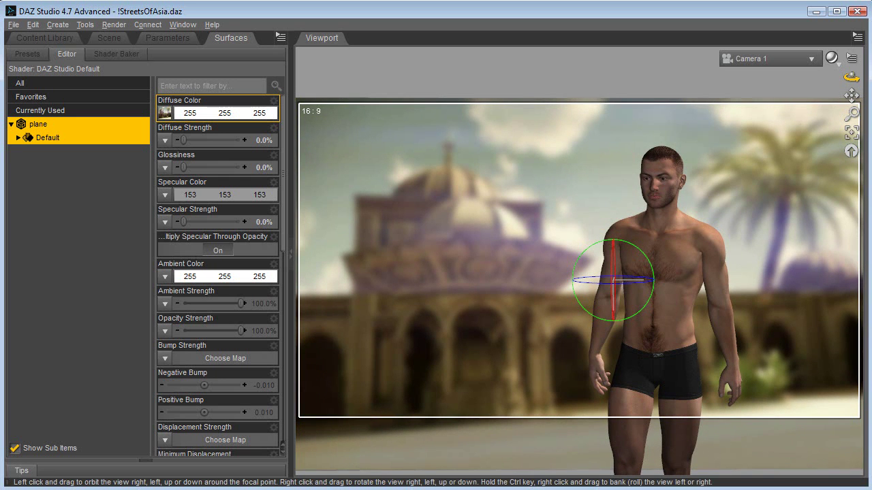
# Render the scene in 3.90 seconds and enlarge the render window to inspect Michael 4.
pyautogui.click(115, 25)
pyautogui.click(129, 42)
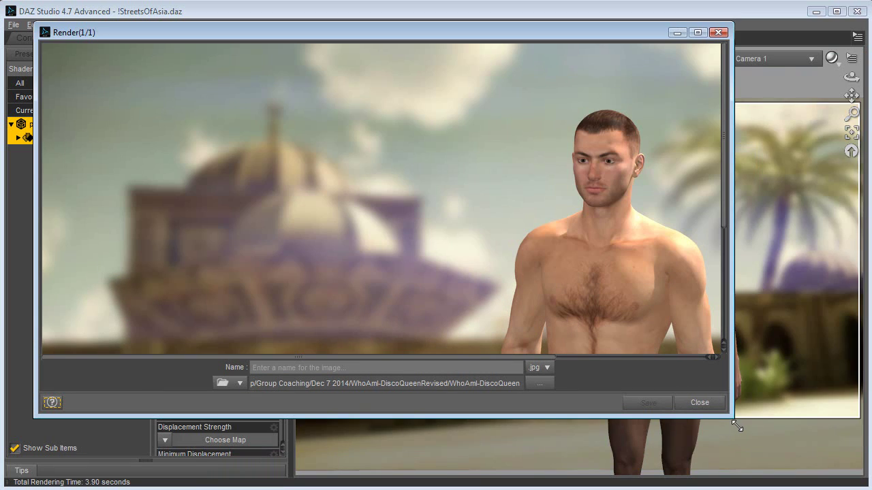
pyautogui.moveTo(733, 418); pyautogui.dragTo(823, 476)
pyautogui.moveTo(821, 241); pyautogui.dragTo(812, 269)
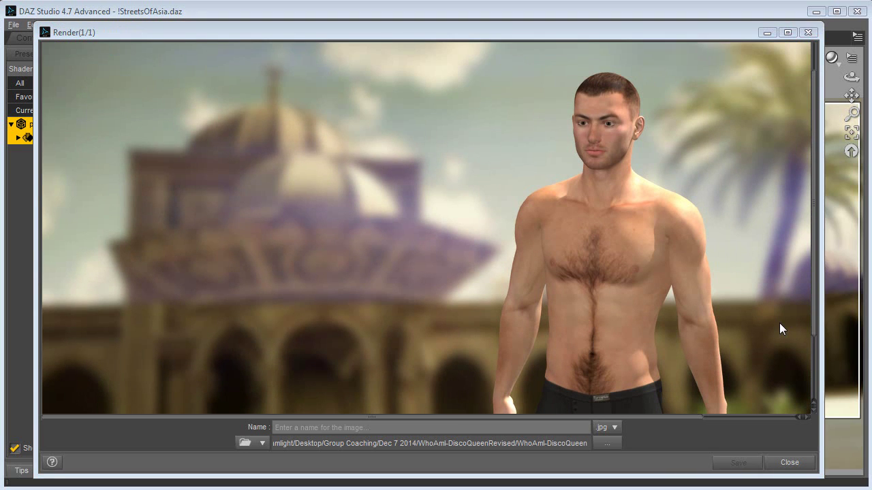